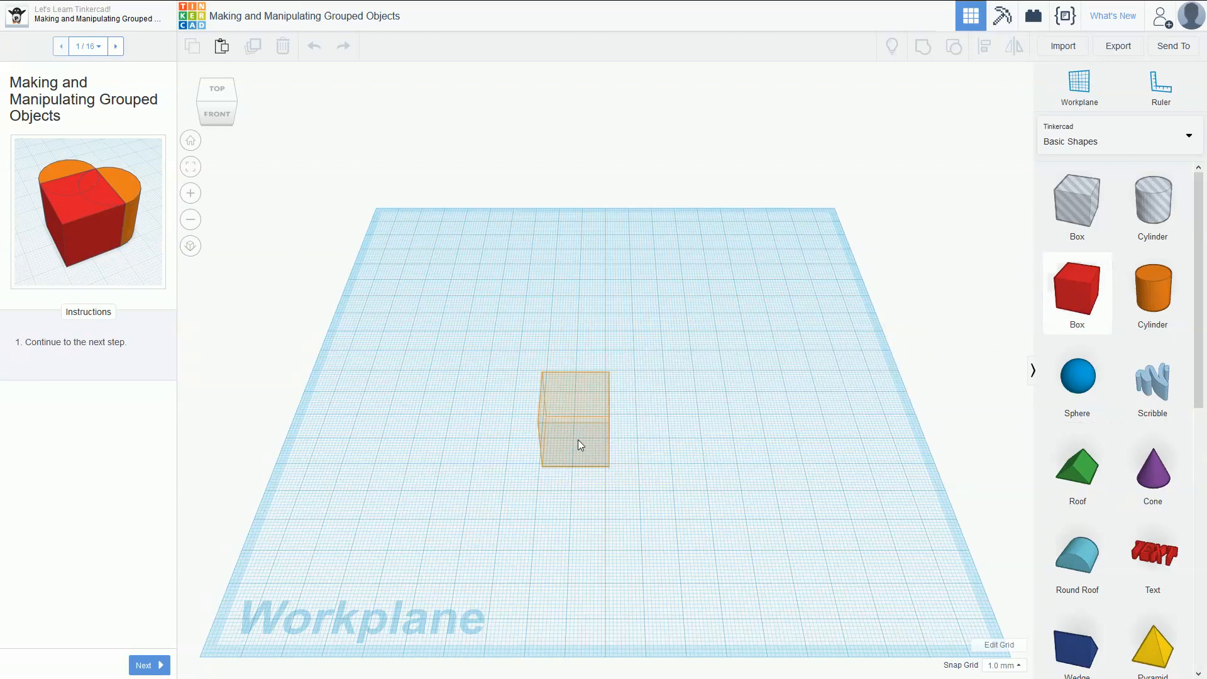
Place a solid box on the workplane with two cylinders overlapping two of its adjacent sides to form a heart
drag(1009, 346, 578, 414)
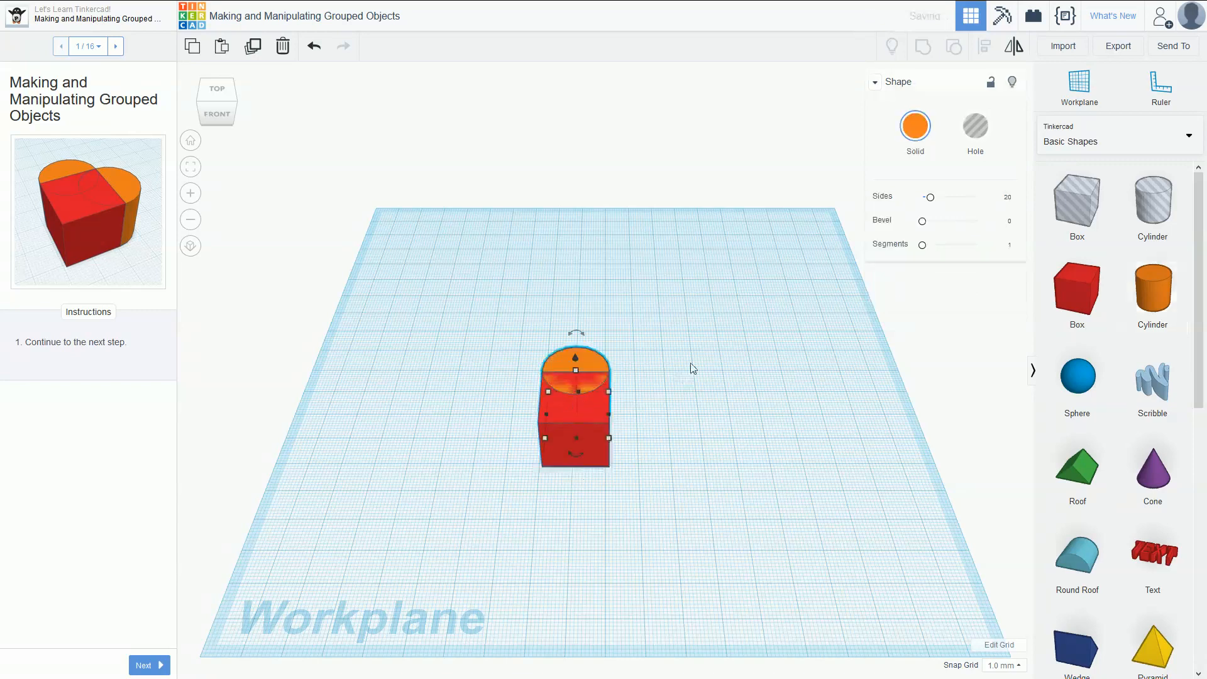
right_drag(687, 323, 689, 377)
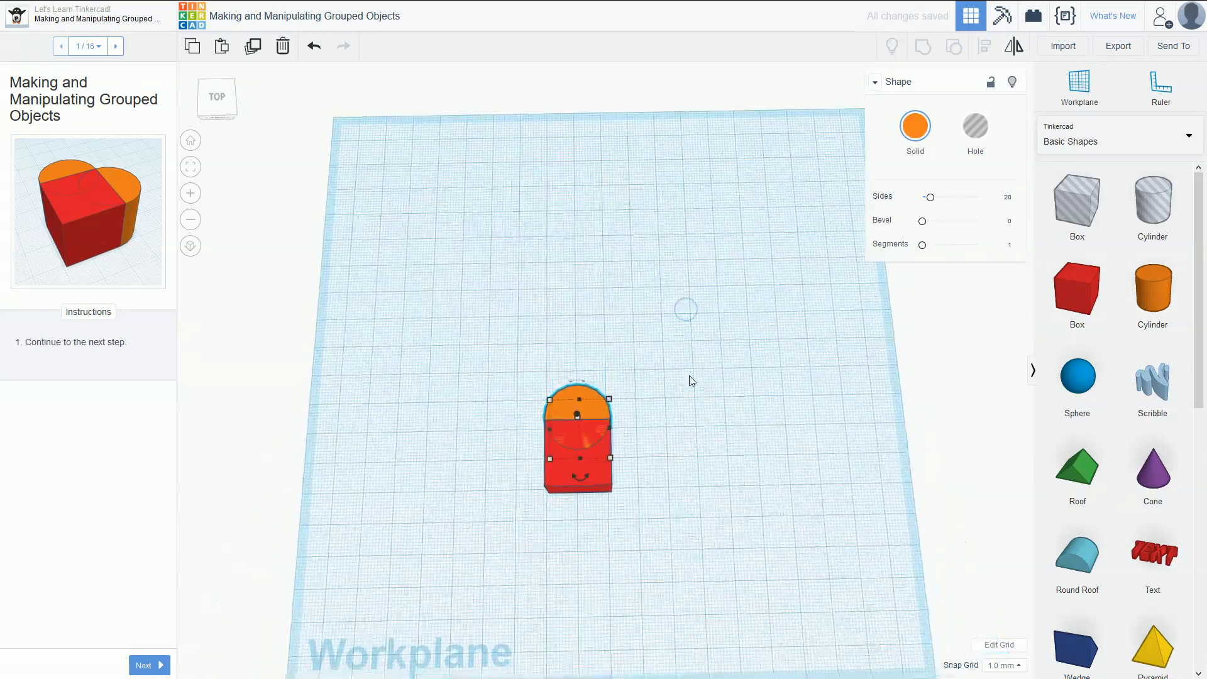
drag(1152, 290, 610, 462)
right_drag(636, 564, 664, 525)
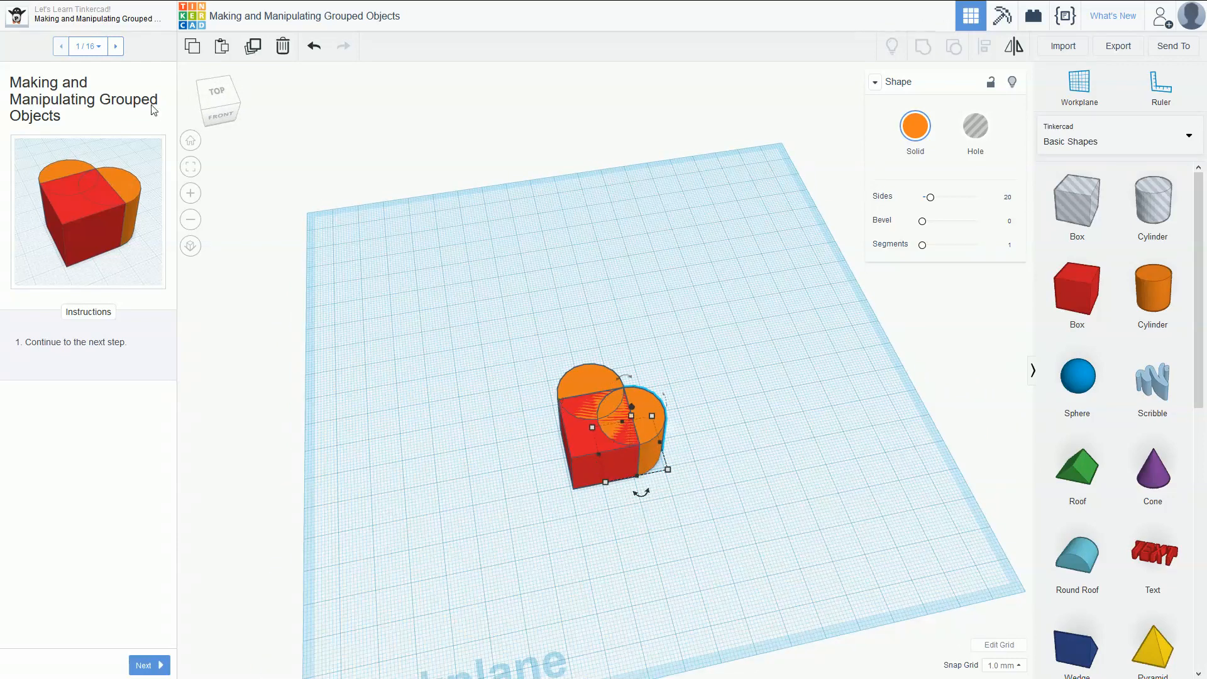
Move the box and both cylinders together into the outlines of the Creating a Compound Shape lesson, and continue to Grouping Component Shapes
click(116, 46)
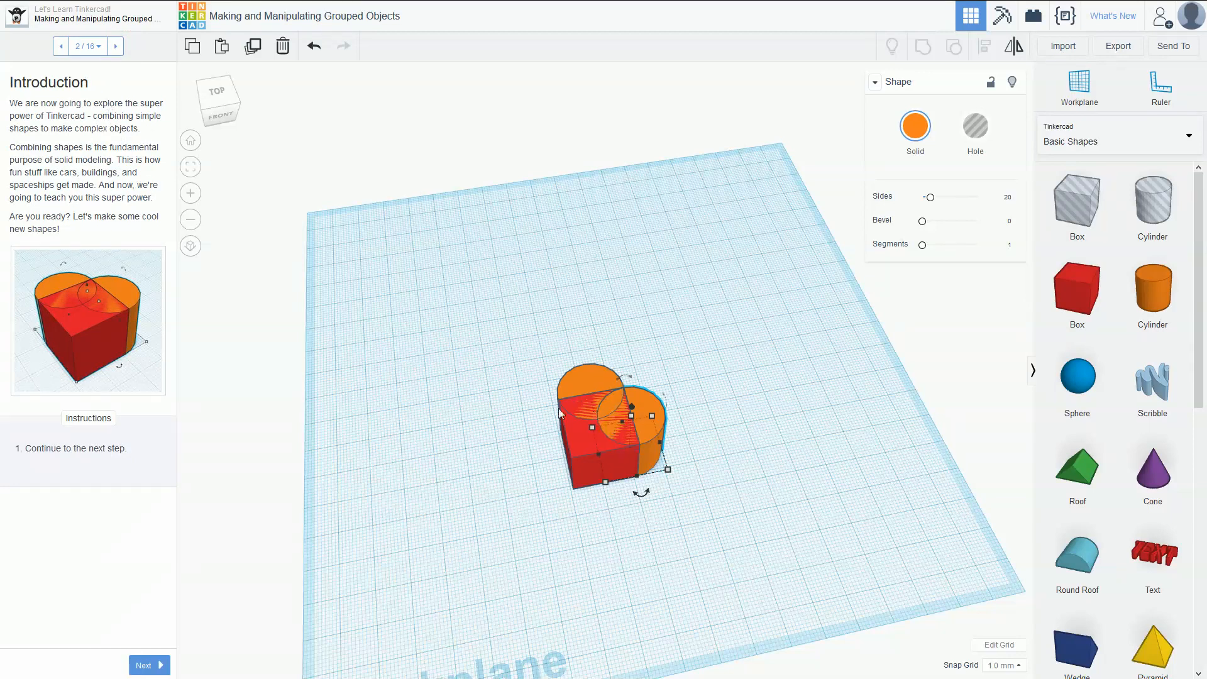
click(116, 47)
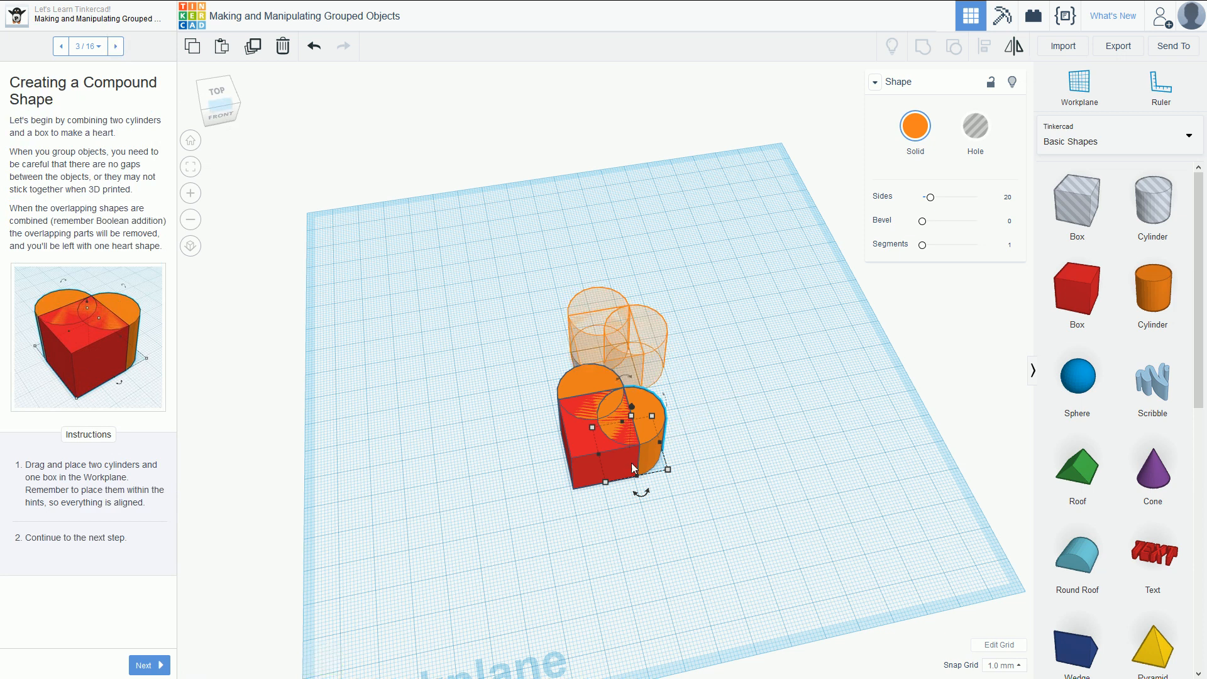
click(573, 379)
click(775, 441)
drag(470, 326, 665, 493)
drag(590, 444, 597, 363)
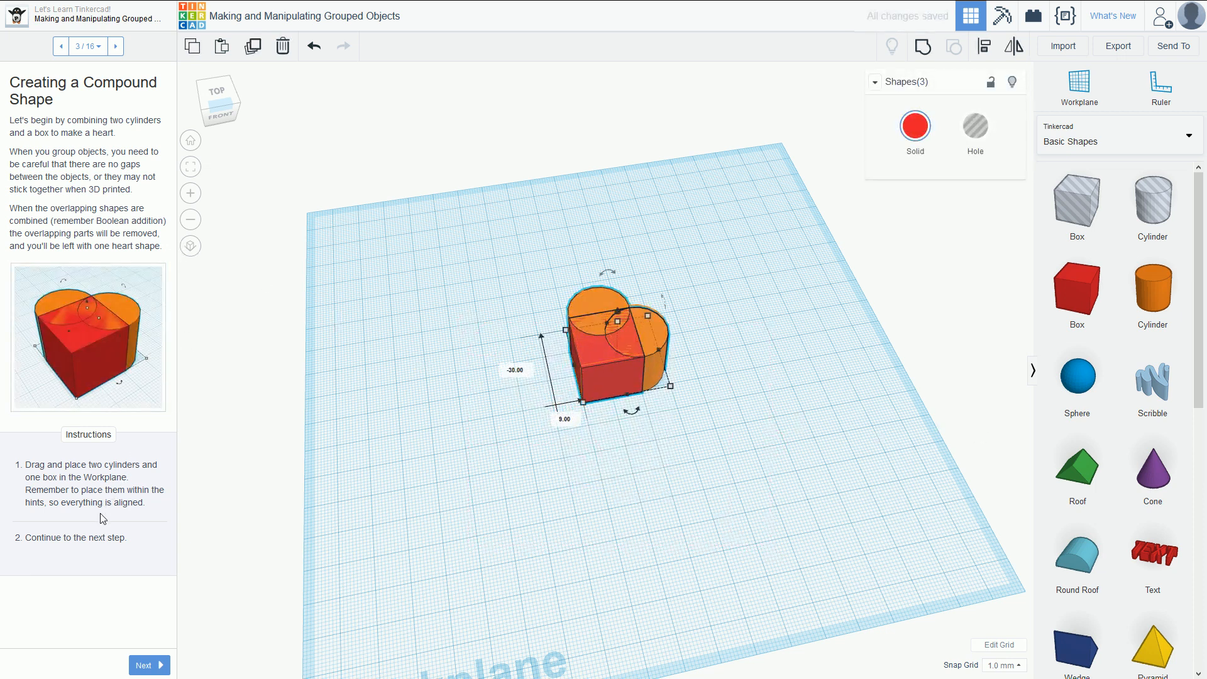
click(116, 47)
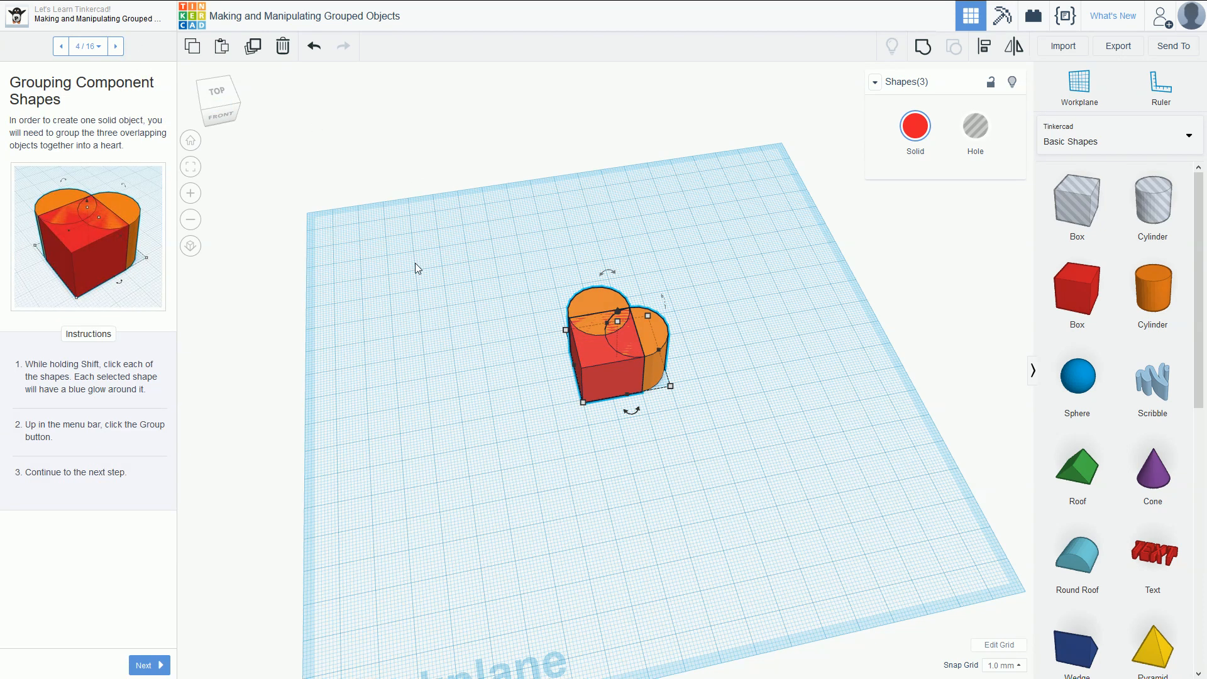
Try selecting the box and both cylinders one by one and with an area selection around them
click(460, 237)
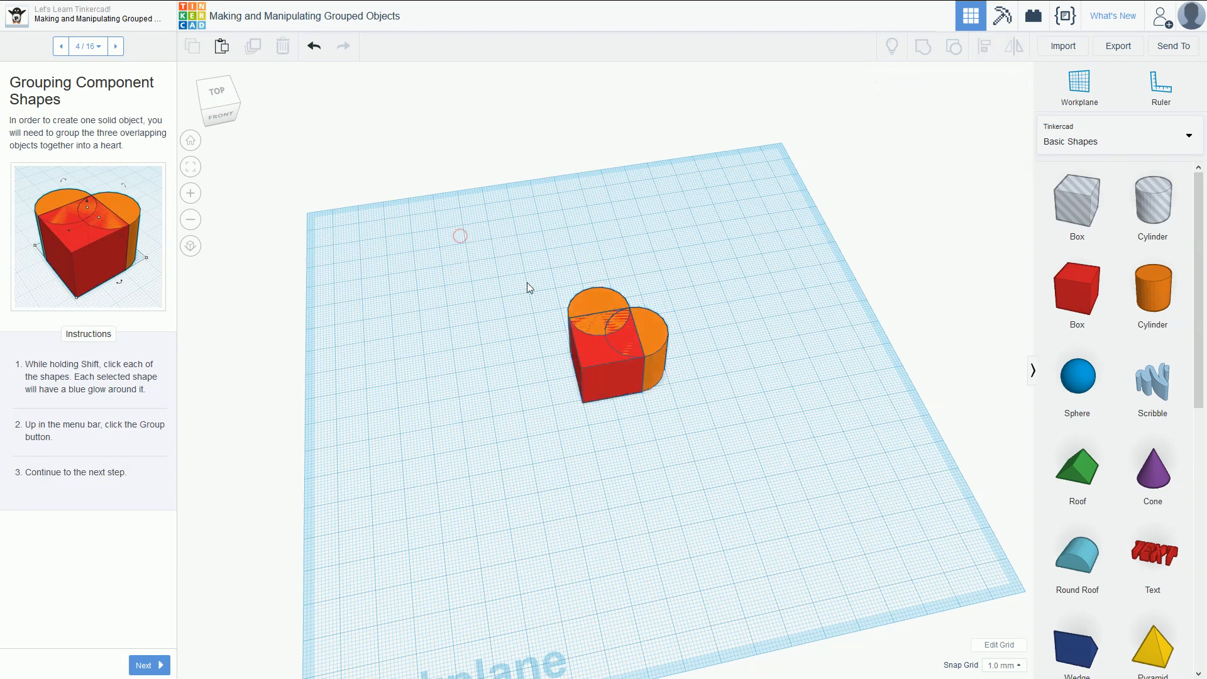
click(619, 328)
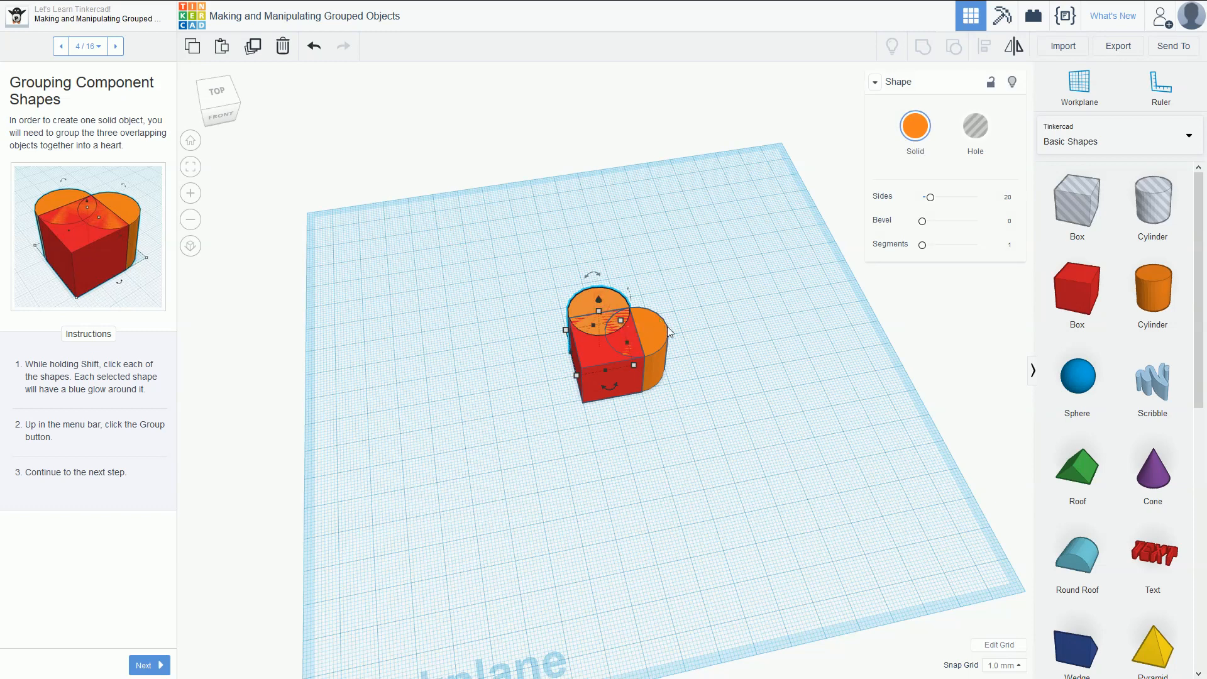
click(667, 327)
shift+click(607, 311)
shift+click(644, 326)
shift+click(606, 346)
click(323, 339)
drag(518, 270, 730, 443)
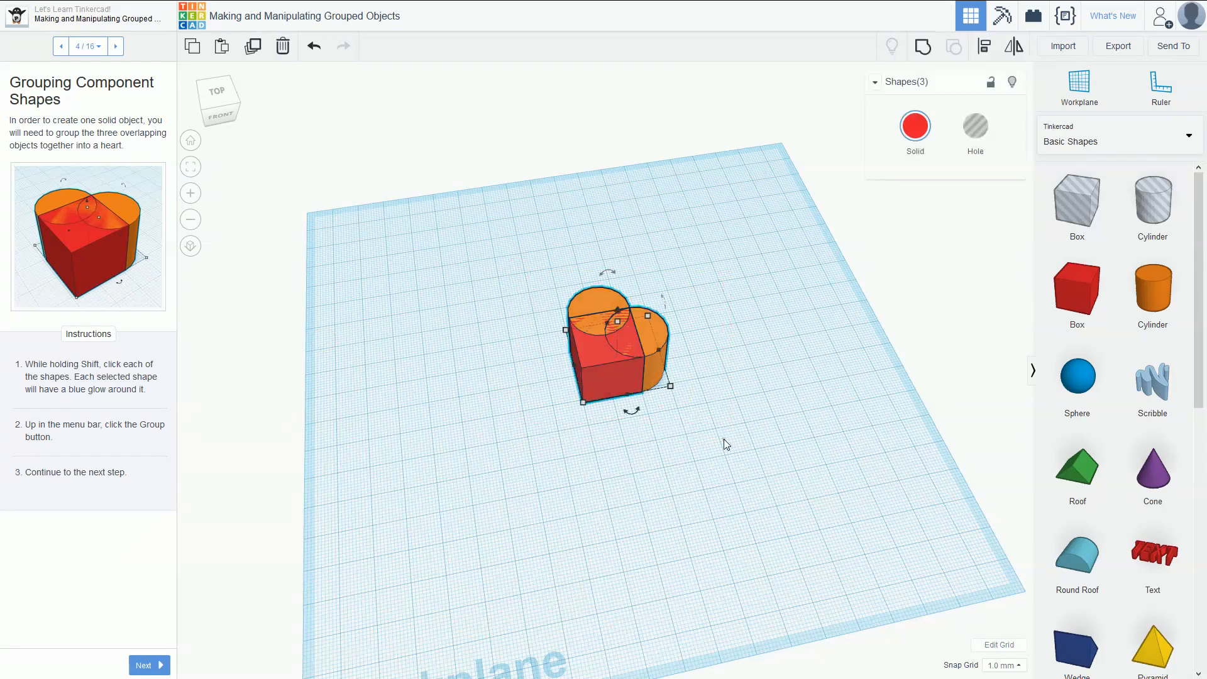
click(723, 440)
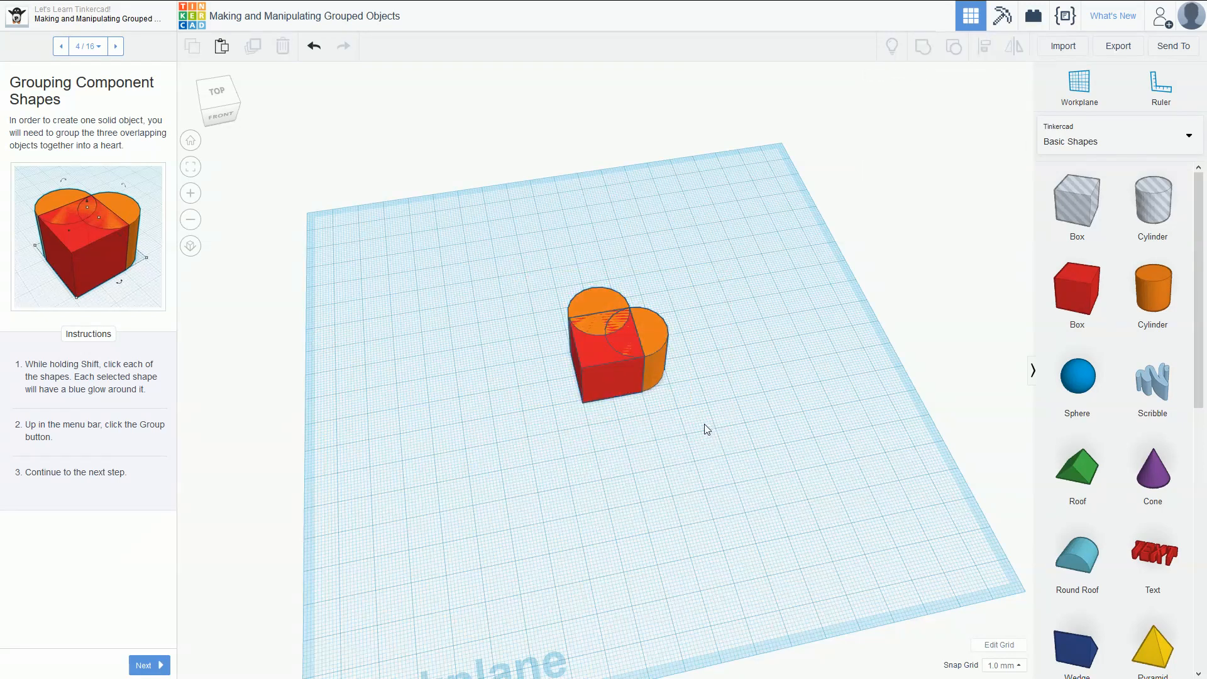
Select all the shapes on the workplane and group them into a single heart
key(ctrl+a)
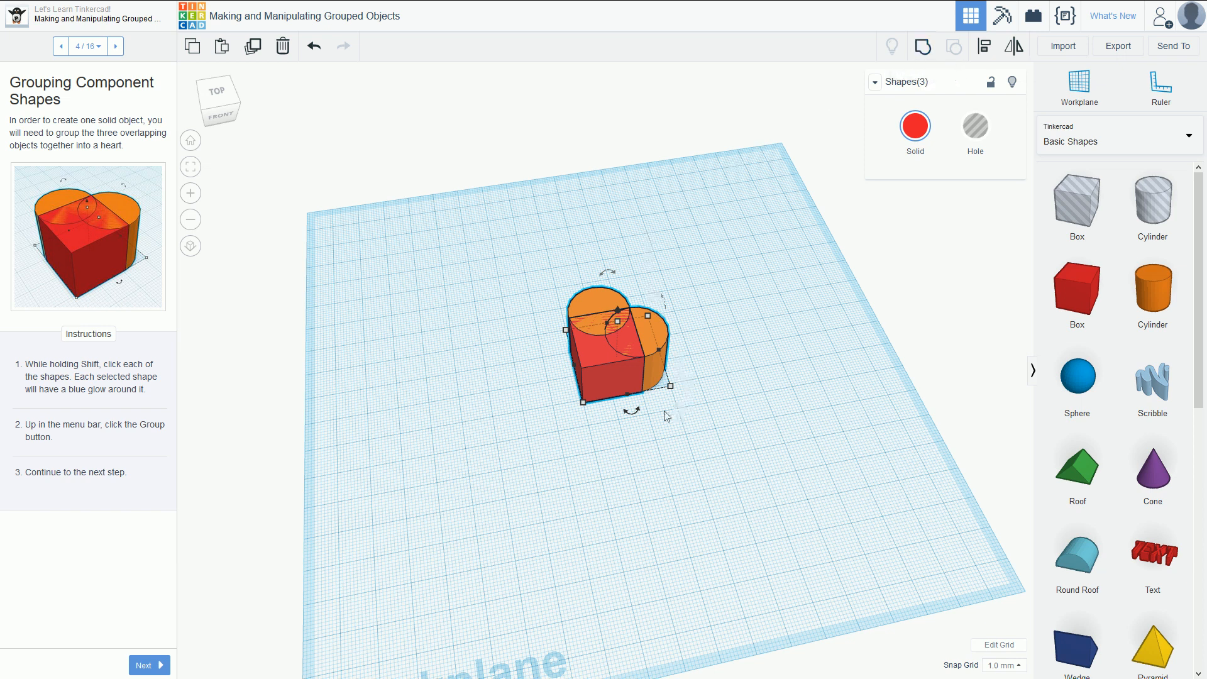
click(922, 46)
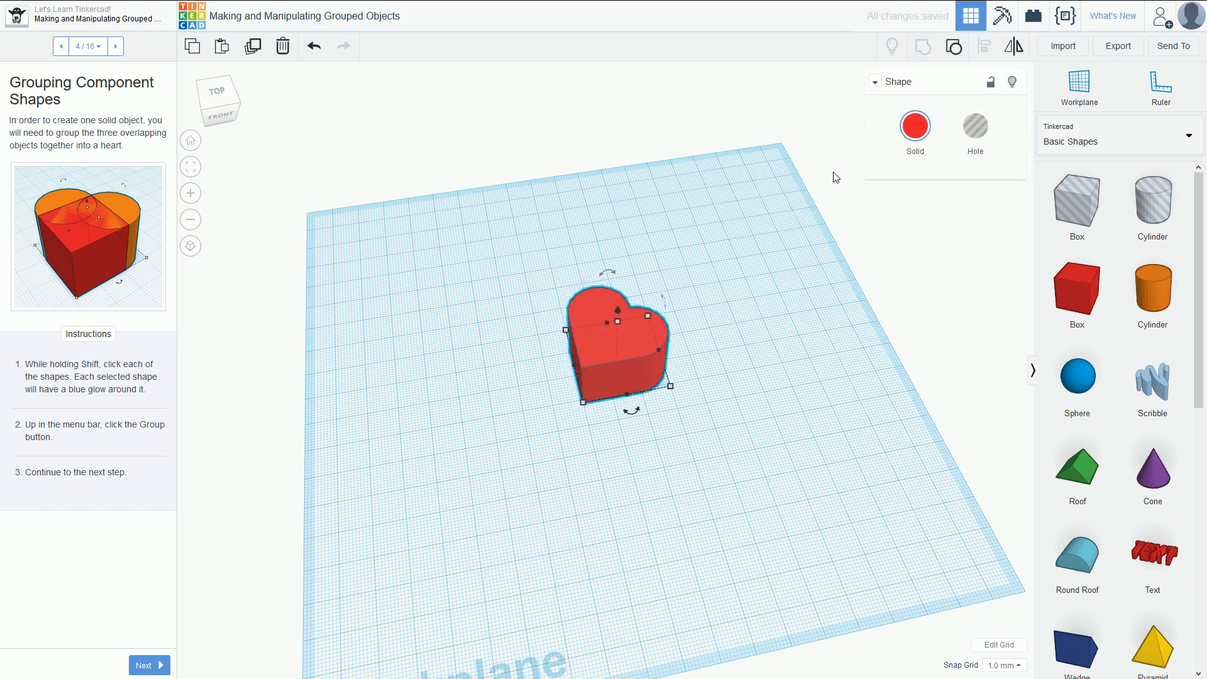
click(811, 297)
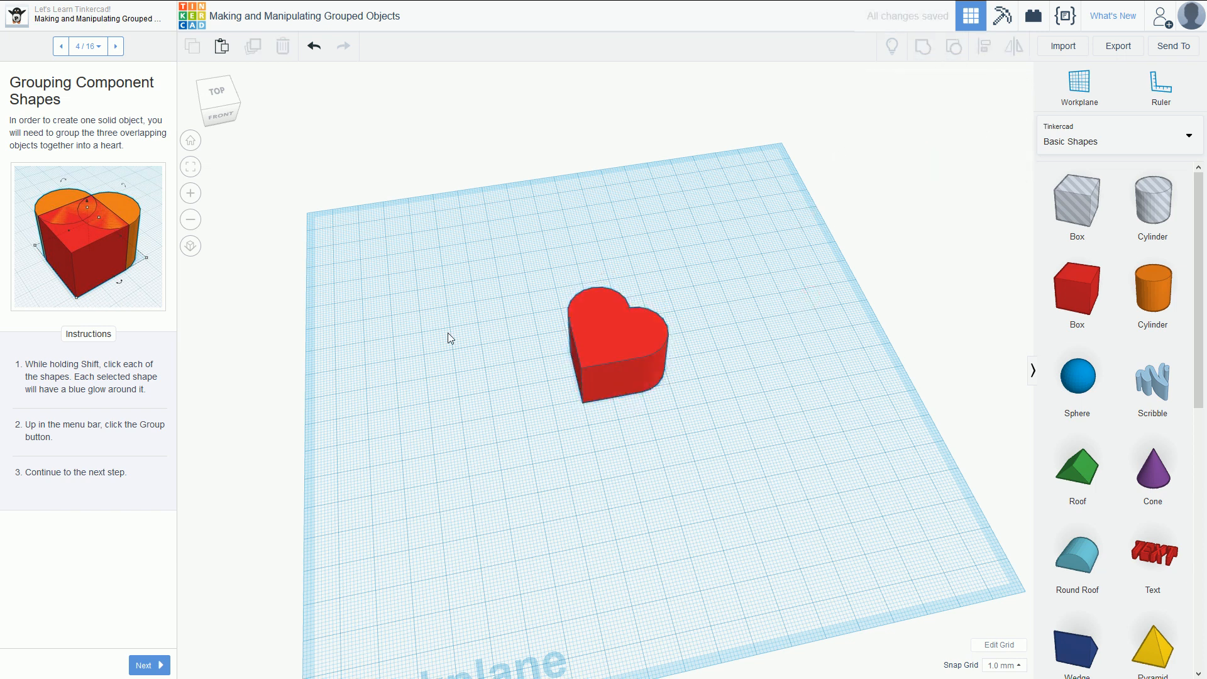
Advance the lesson to Duplicating Shapes and move the grouped heart sideways on the workplane
click(115, 46)
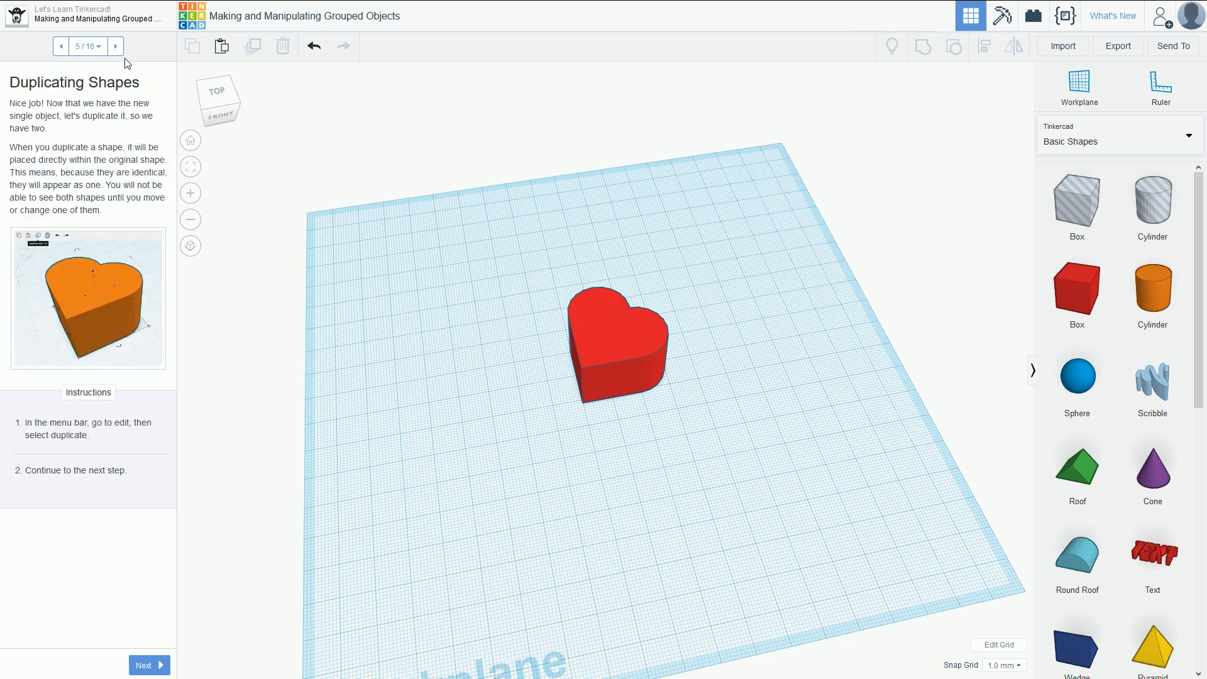
click(610, 346)
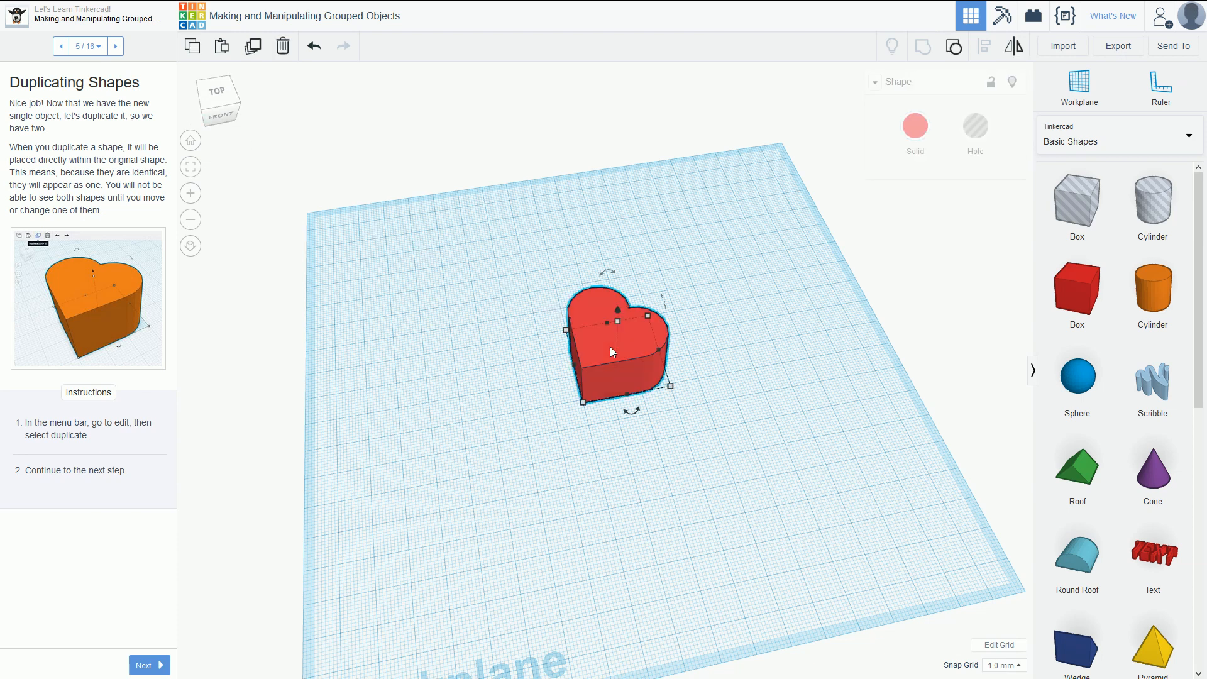
drag(642, 343, 669, 352)
key(ctrl+z)
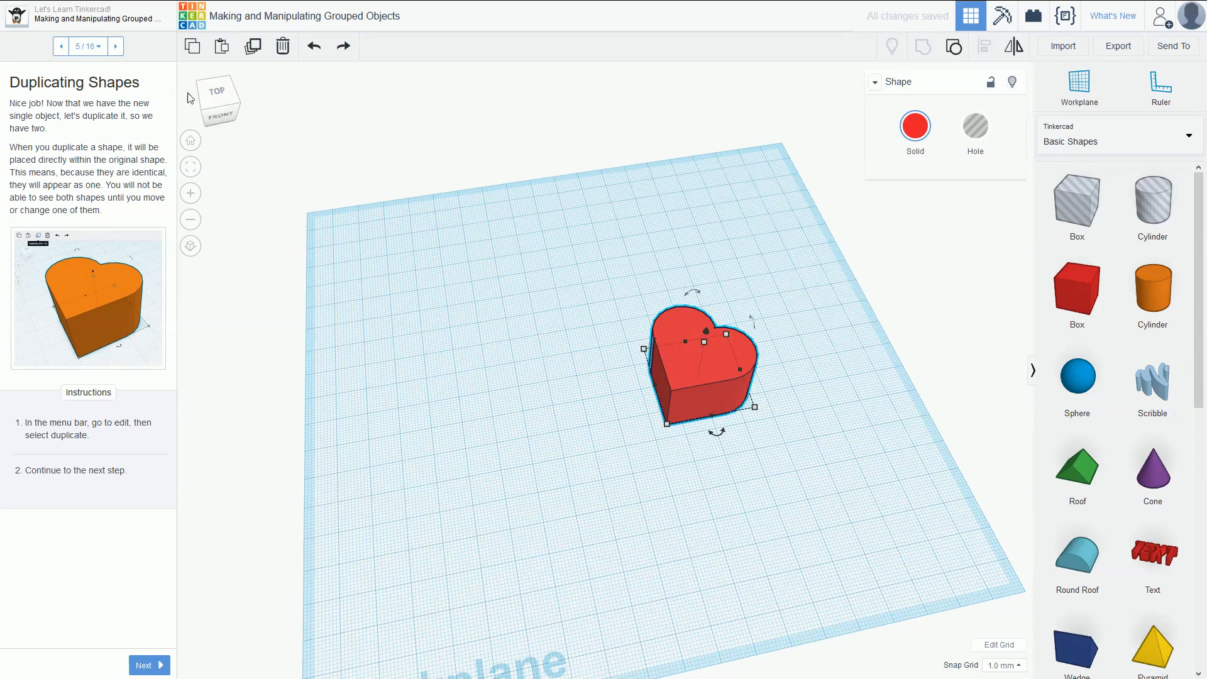
Try duplicating the heart and moving the copy away from the original, and delete the separated copy
click(257, 57)
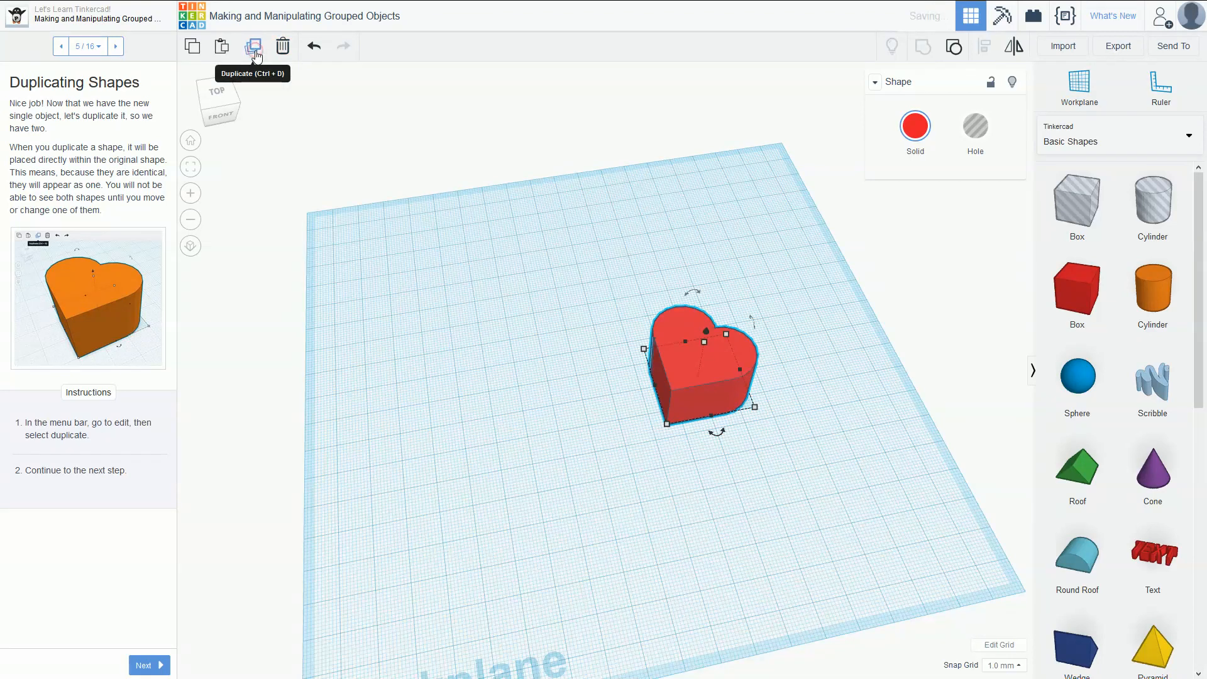
drag(701, 345, 583, 257)
key(ctrl+z)
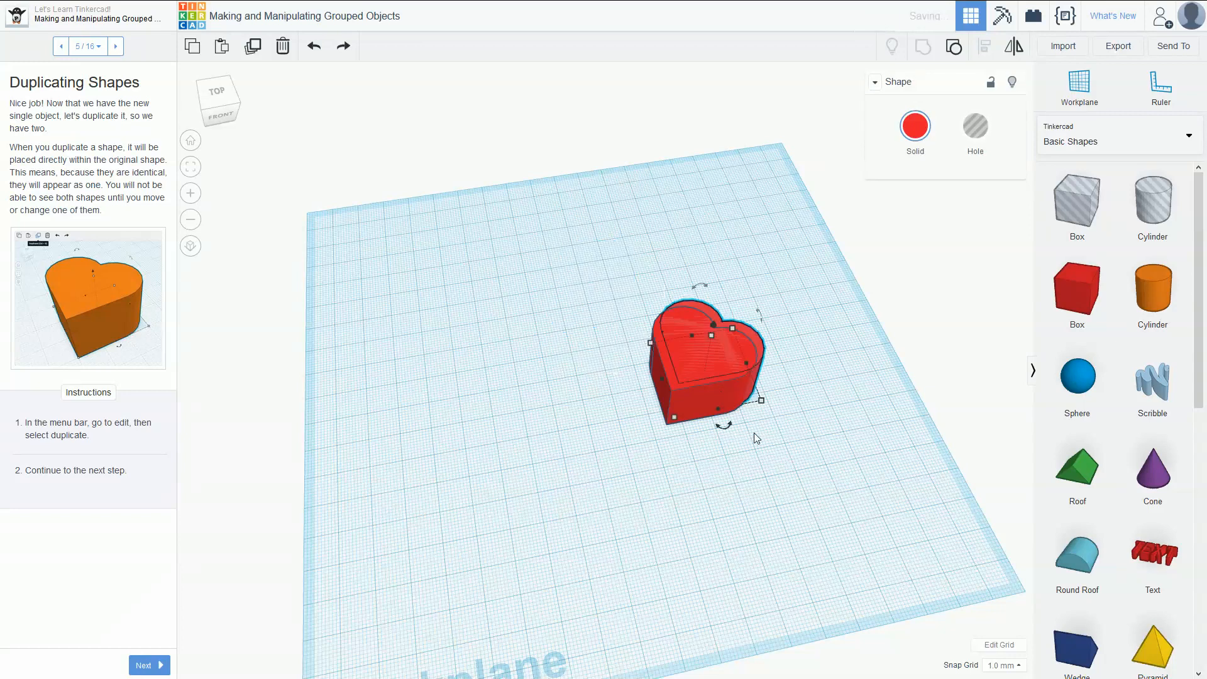
key(ctrl+z)
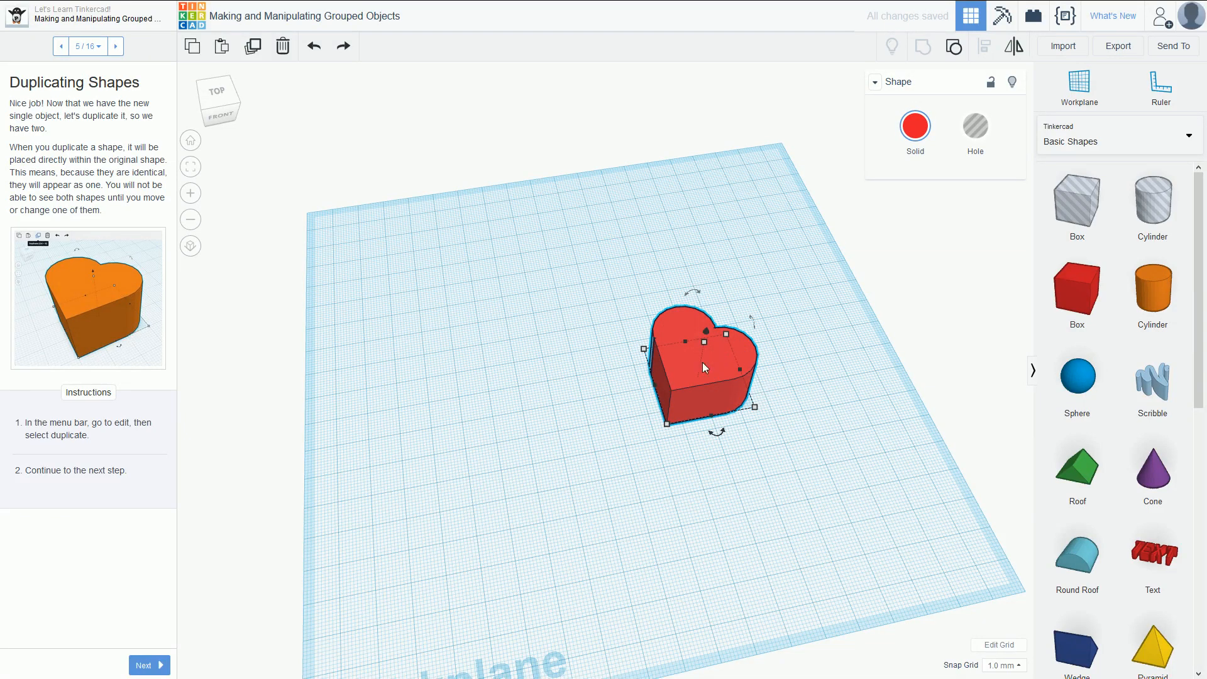
drag(703, 362, 524, 383)
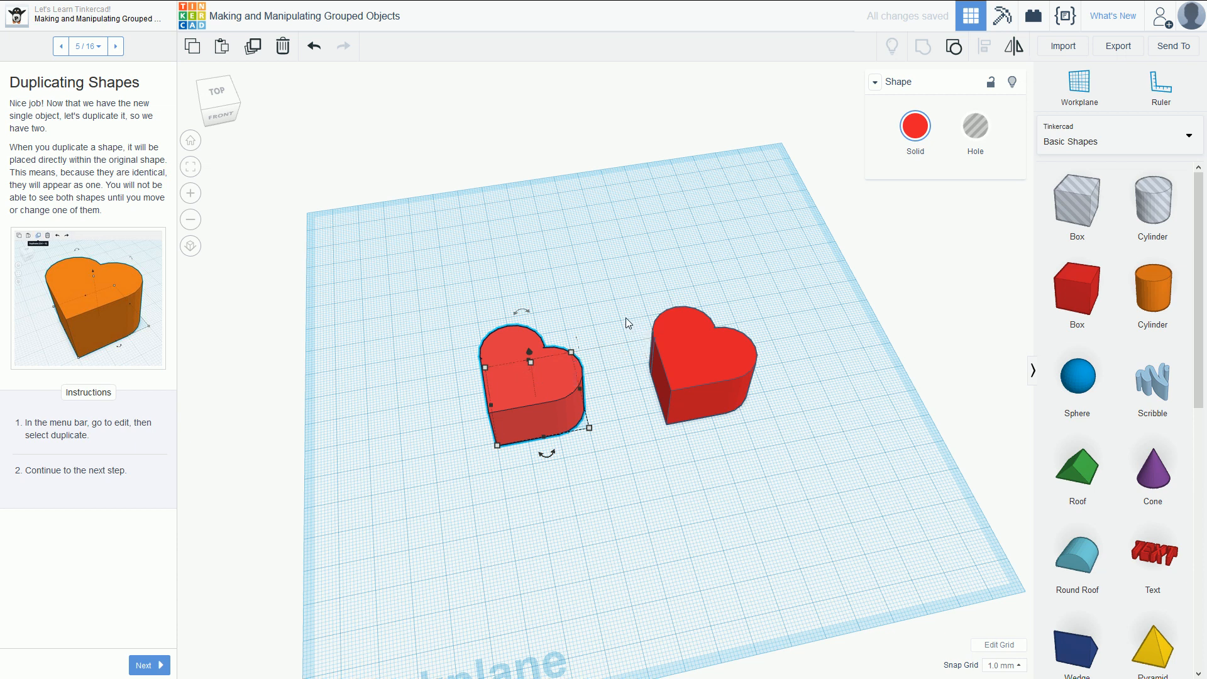
key(Delete)
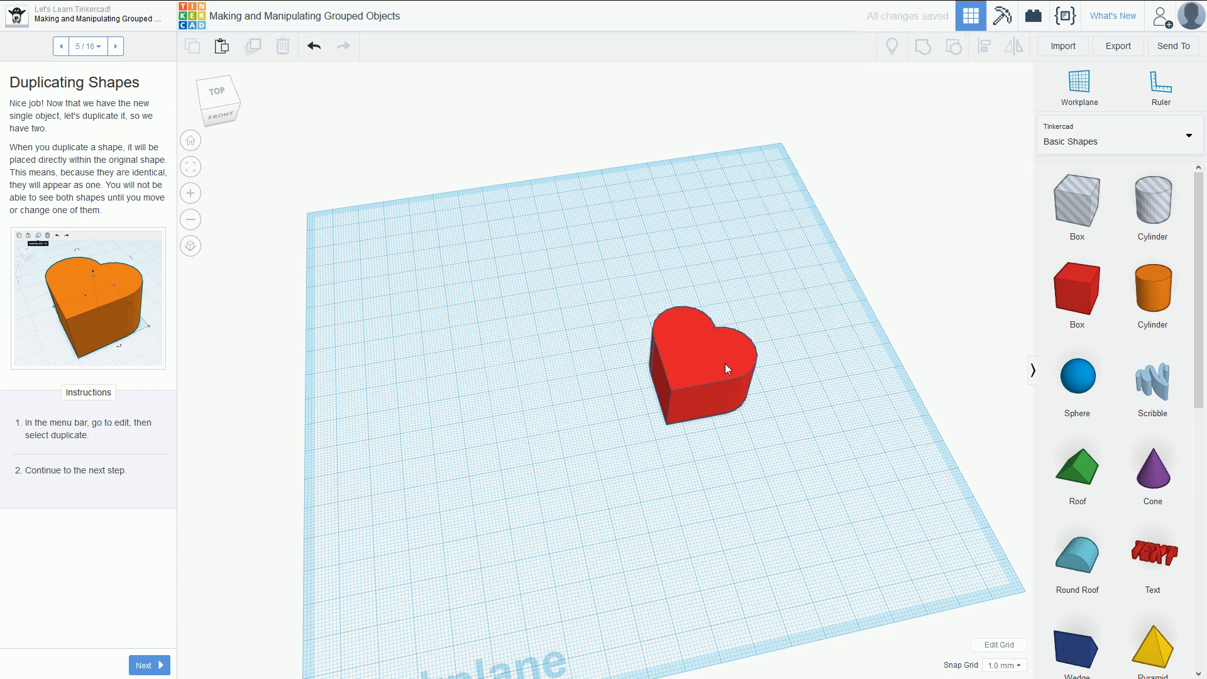
Duplicate the remaining heart, pull the copy away to check it, and undo that move
click(725, 363)
key(ctrl+d)
drag(722, 353, 570, 357)
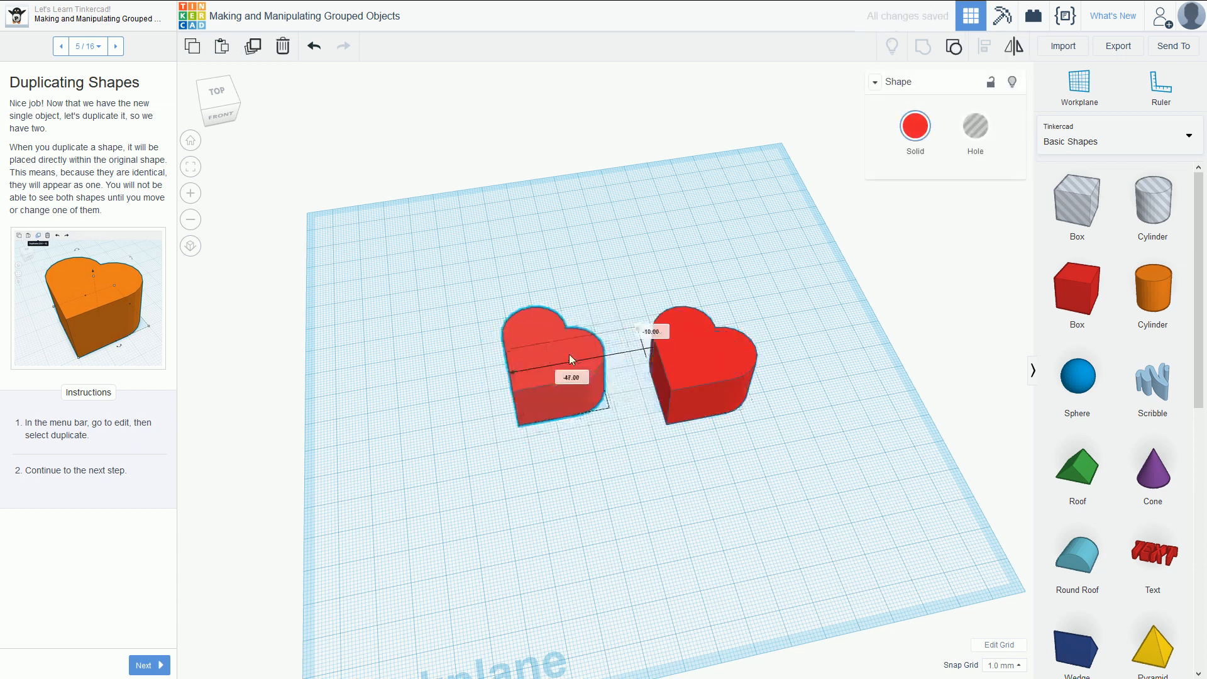
key(ctrl+z)
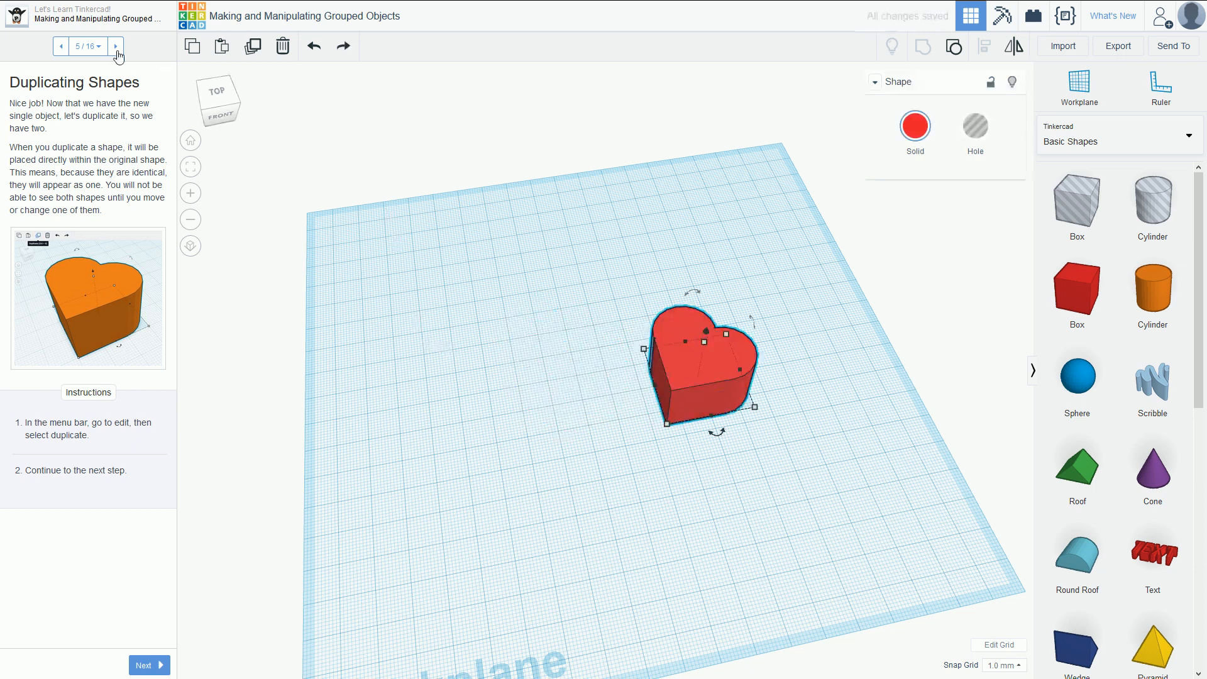
Advance the lesson to Scaling the Group and delete the hearts from the workplane
click(116, 51)
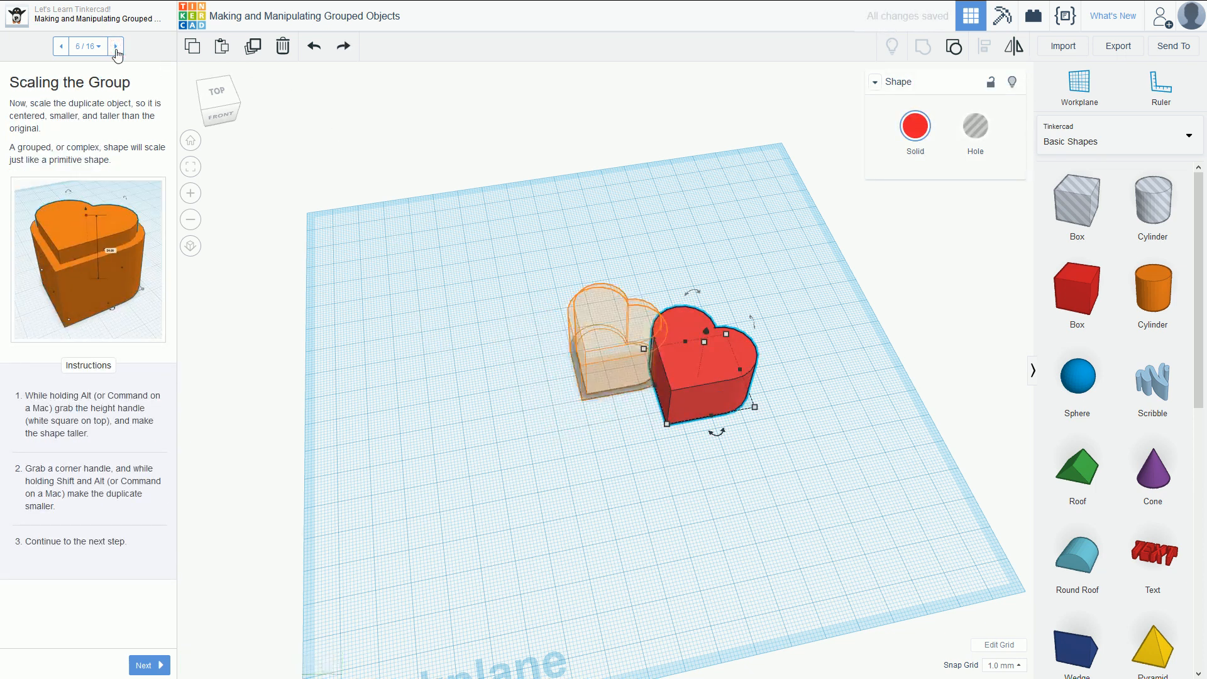
drag(690, 386, 606, 371)
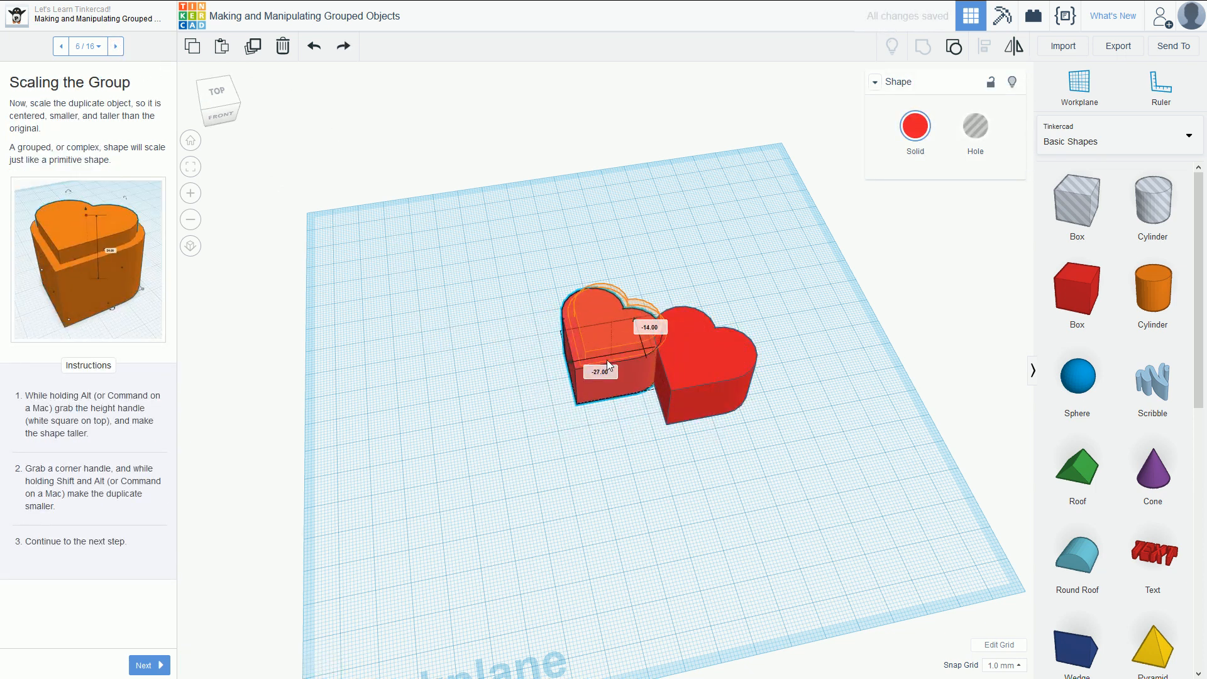
key(Delete)
drag(723, 343, 658, 334)
key(Delete)
click(738, 364)
key(Delete)
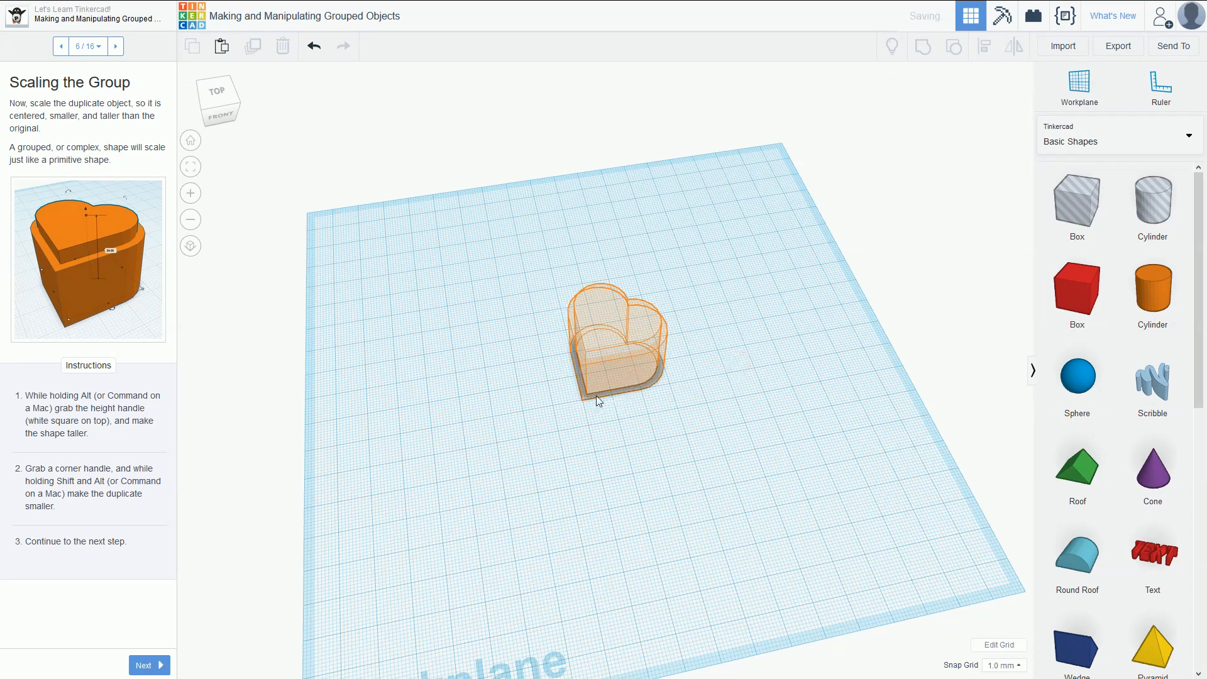
Undo the last deletion and move the restored heart onto the lesson's heart-shaped outline
key(ctrl+z)
drag(685, 383, 610, 341)
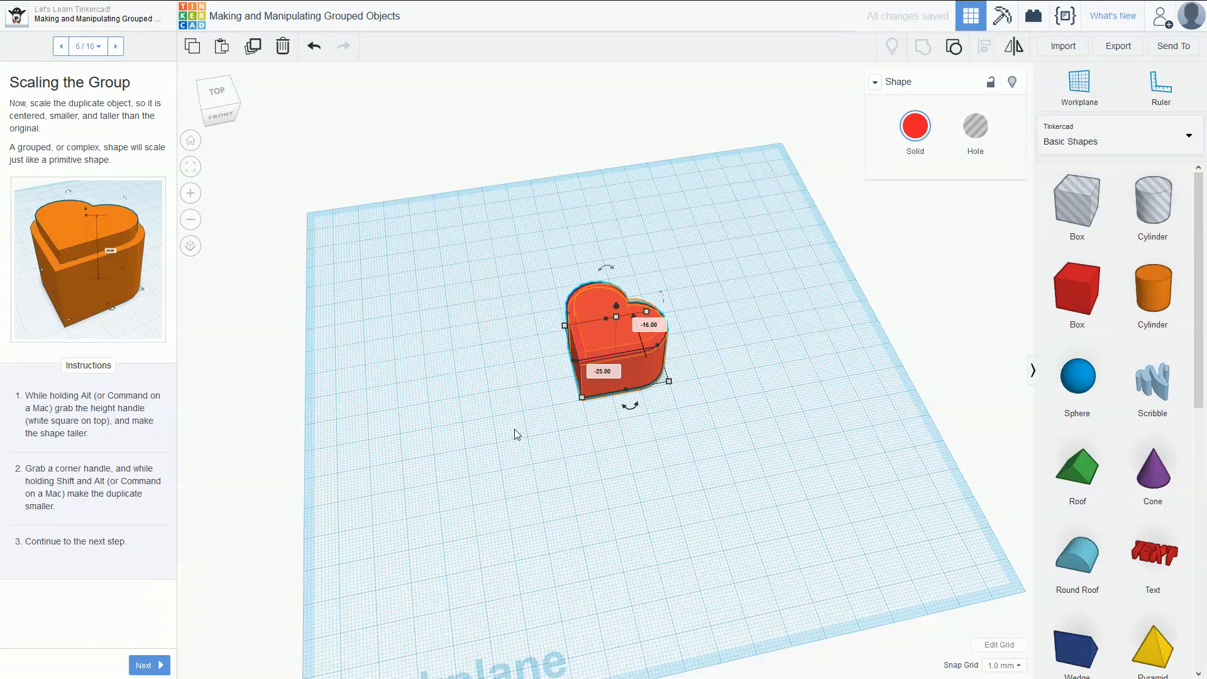
click(728, 344)
Stretch the duplicate heart to a height of 25 mm
scroll(728, 344, up, 5)
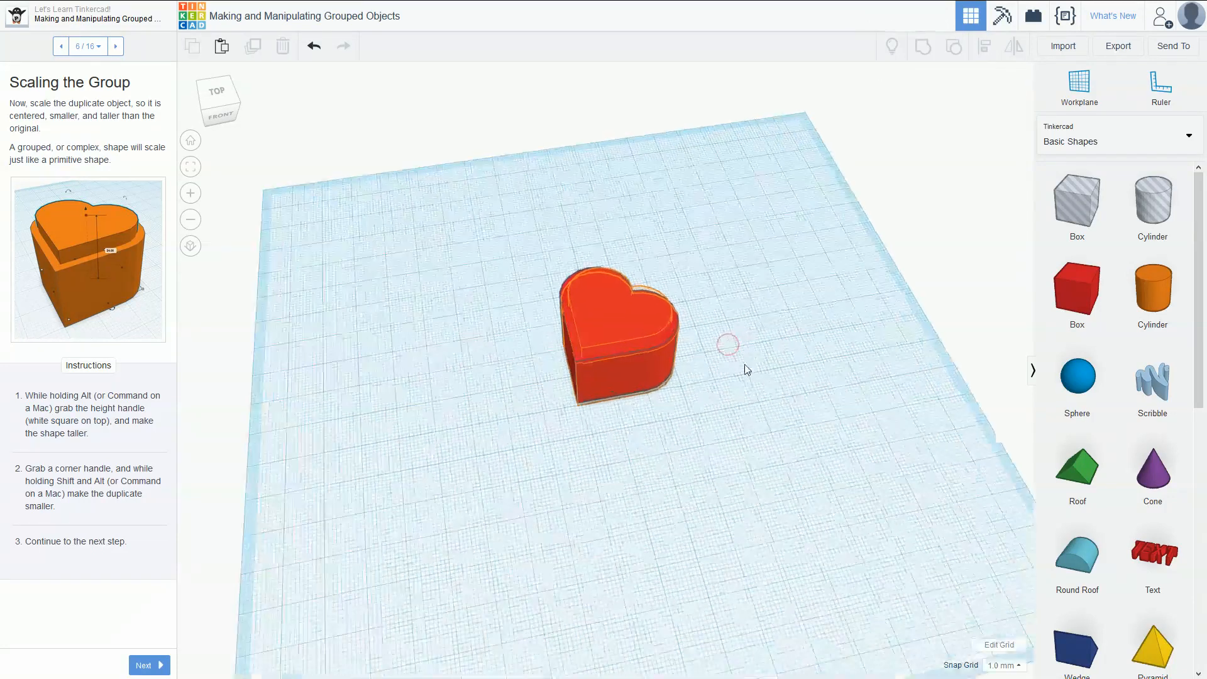
right_drag(774, 334, 687, 329)
click(685, 326)
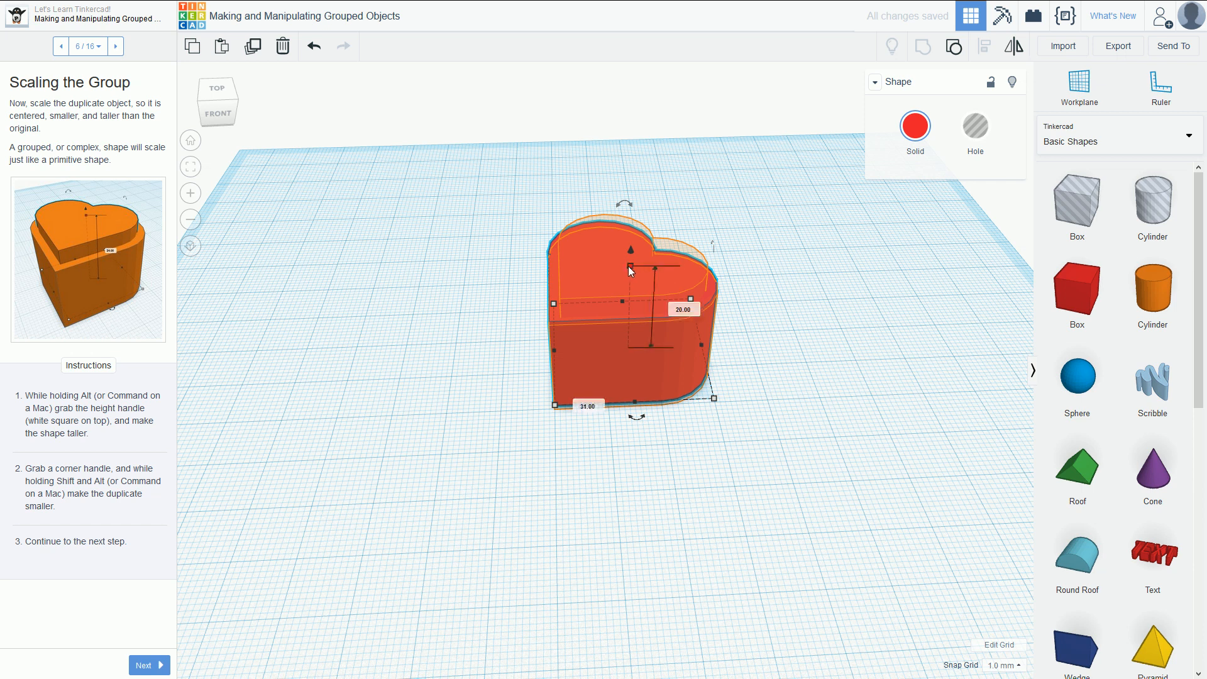
alt+drag(629, 266, 624, 245)
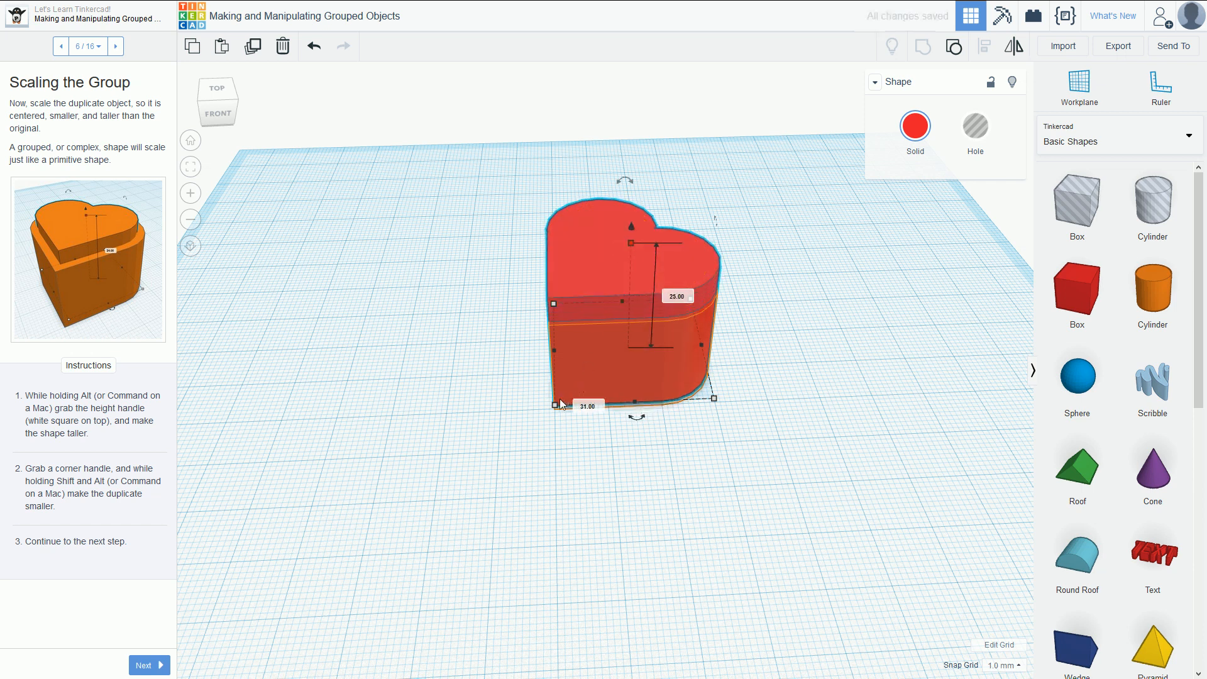
Scale the taller heart down about its centre to fit inside the original, and continue to Turning a Group Into Negative Space
mouse_move(555, 406)
alt+shift+mouse_down()
mouse_move(708, 352)
mouse_move(571, 420)
mouse_move(538, 420)
alt+shift+mouse_up()
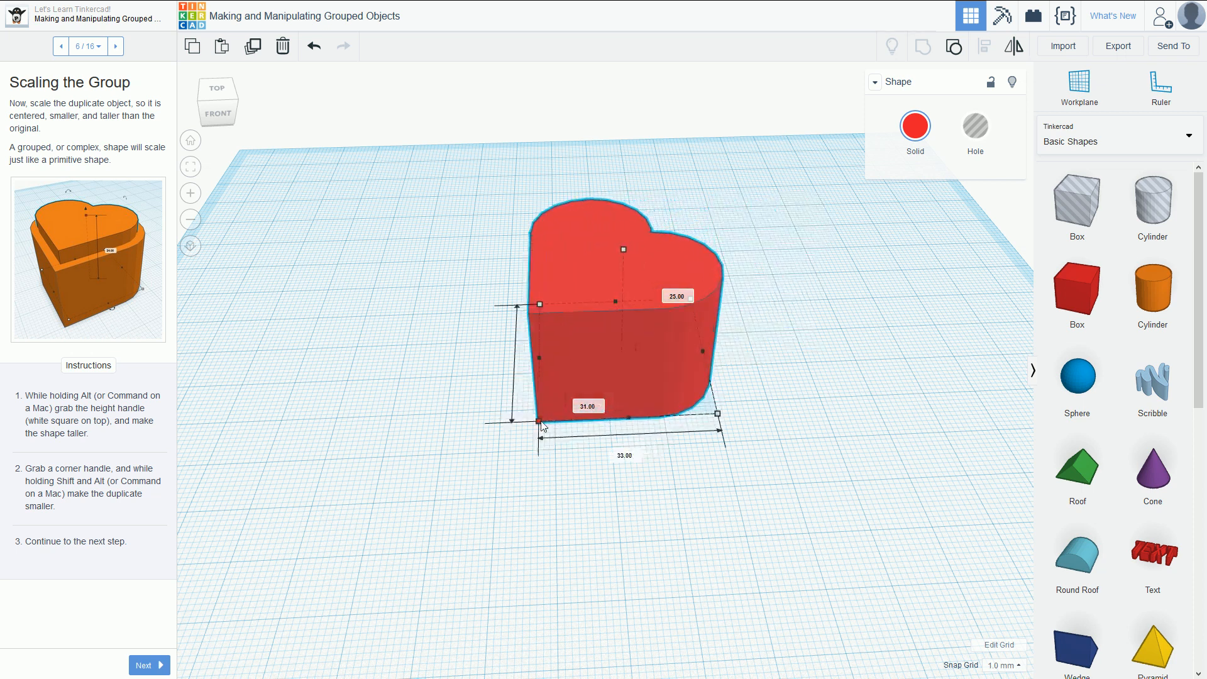
key(ctrl+z)
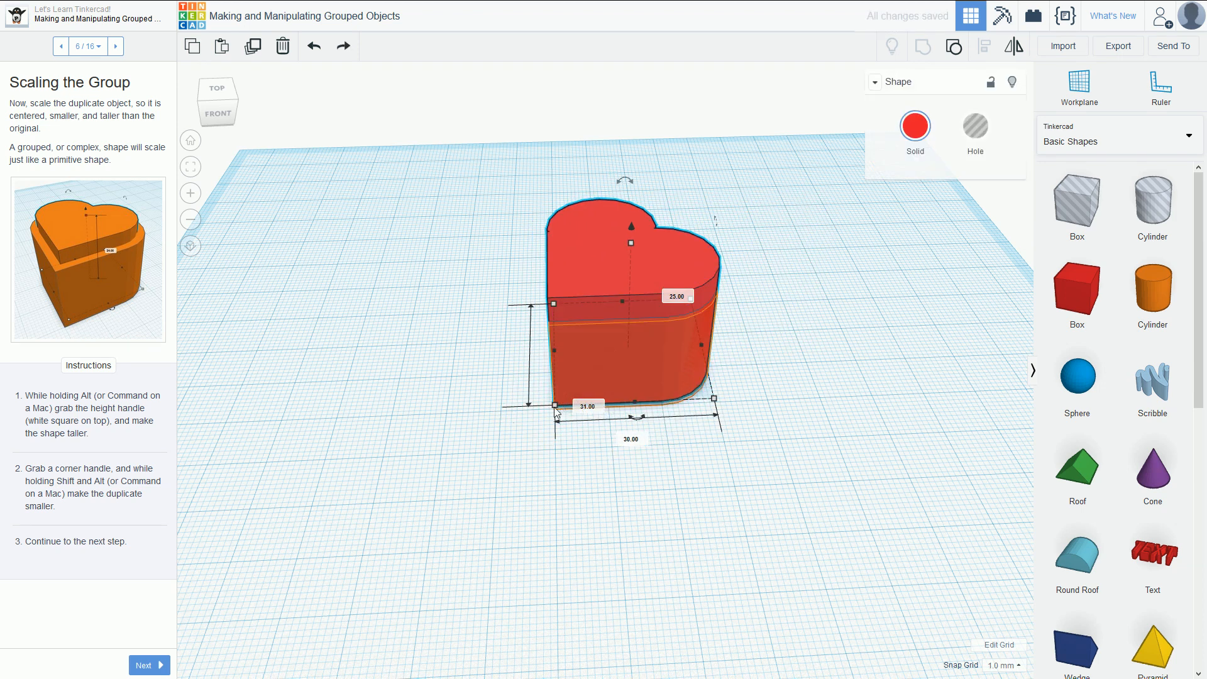
alt+shift+drag(555, 408, 566, 407)
drag(632, 246, 630, 251)
right_drag(773, 231, 444, 243)
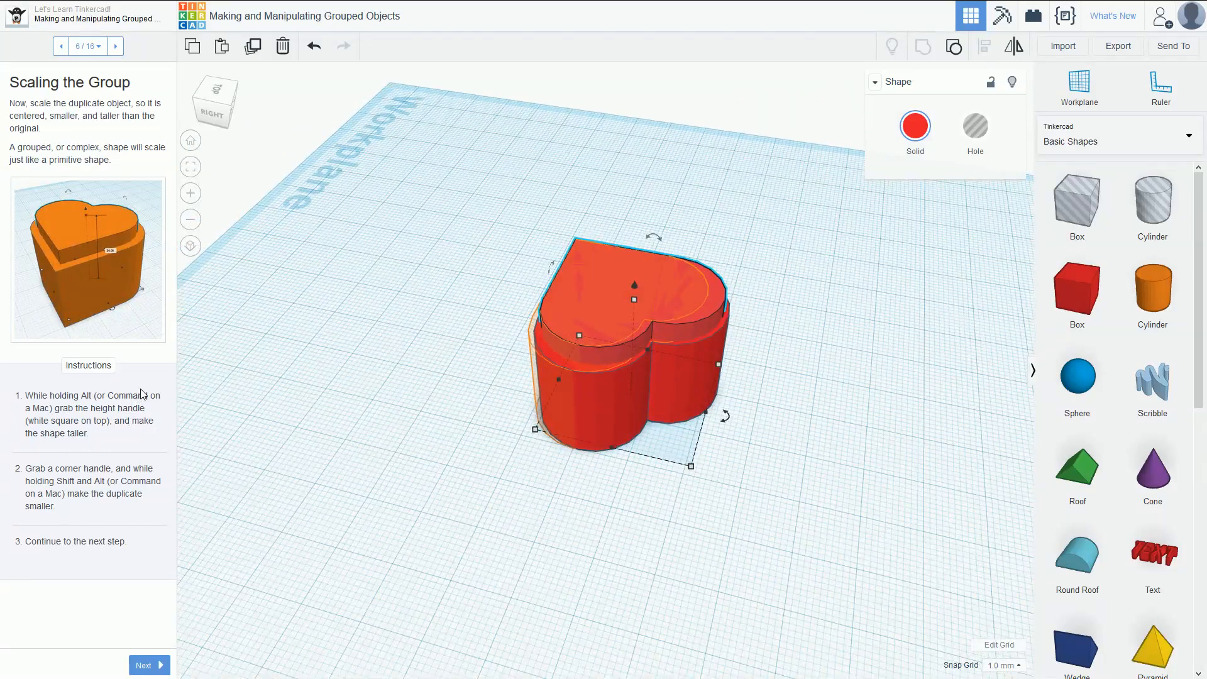
click(115, 46)
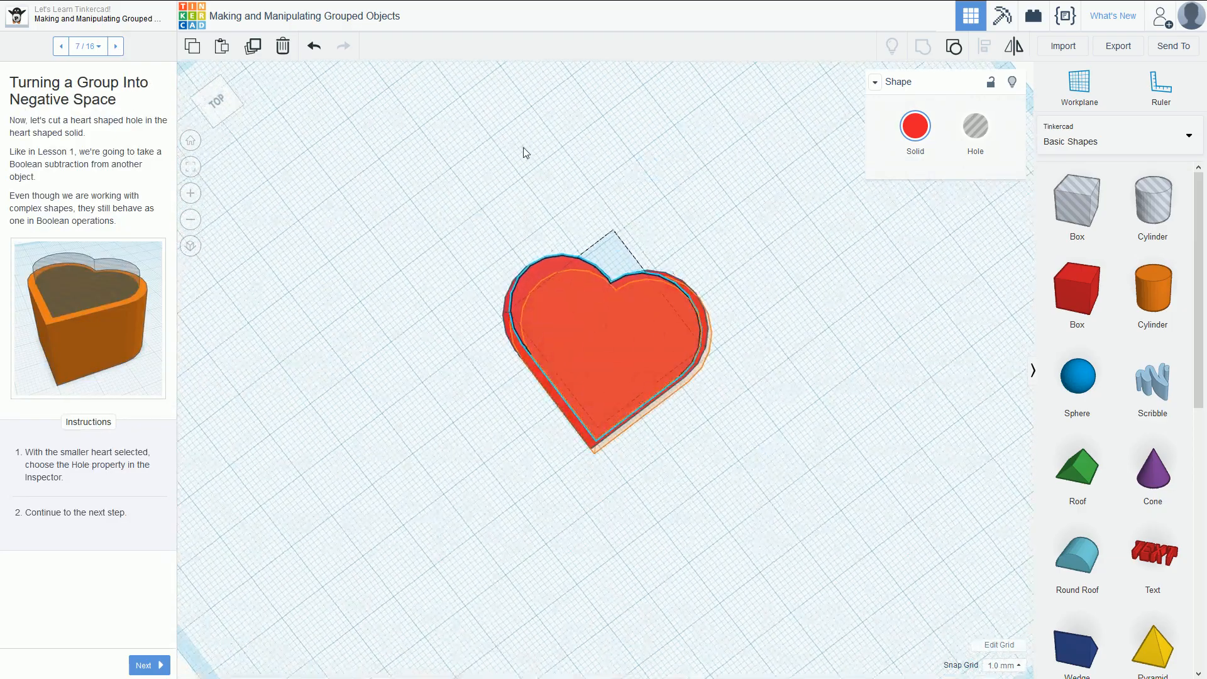
Turn the smaller inner heart into a hole
right_drag(770, 247, 694, 217)
right_drag(667, 166, 670, 235)
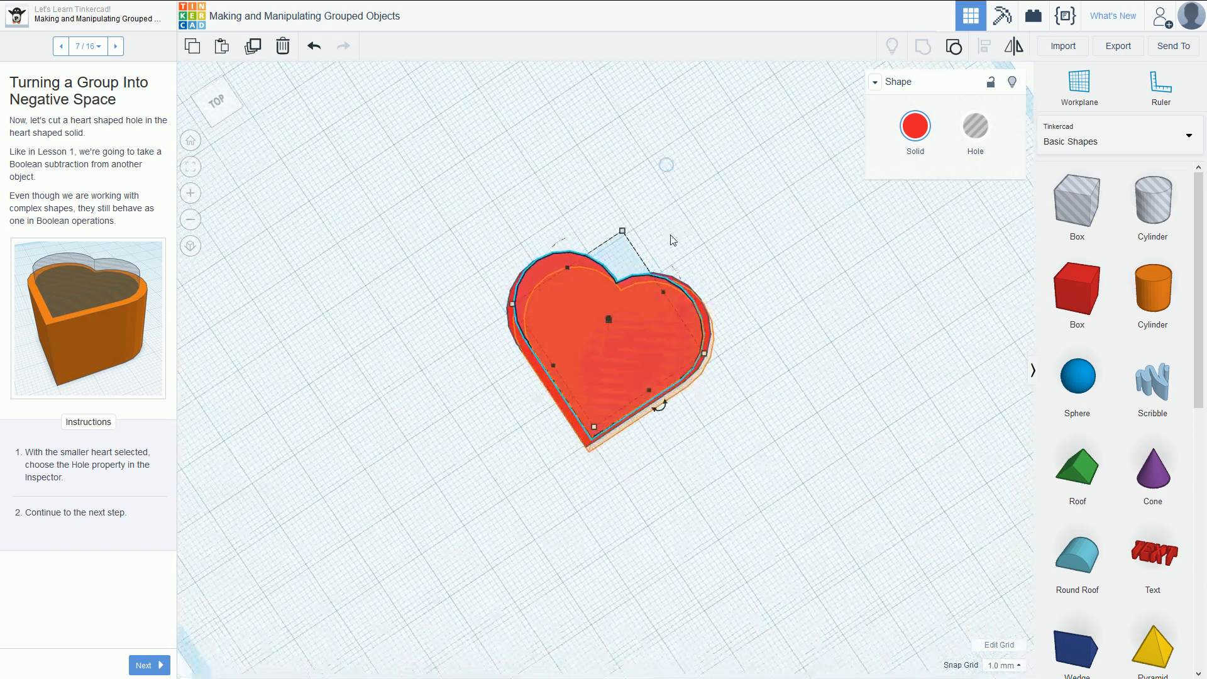
click(972, 135)
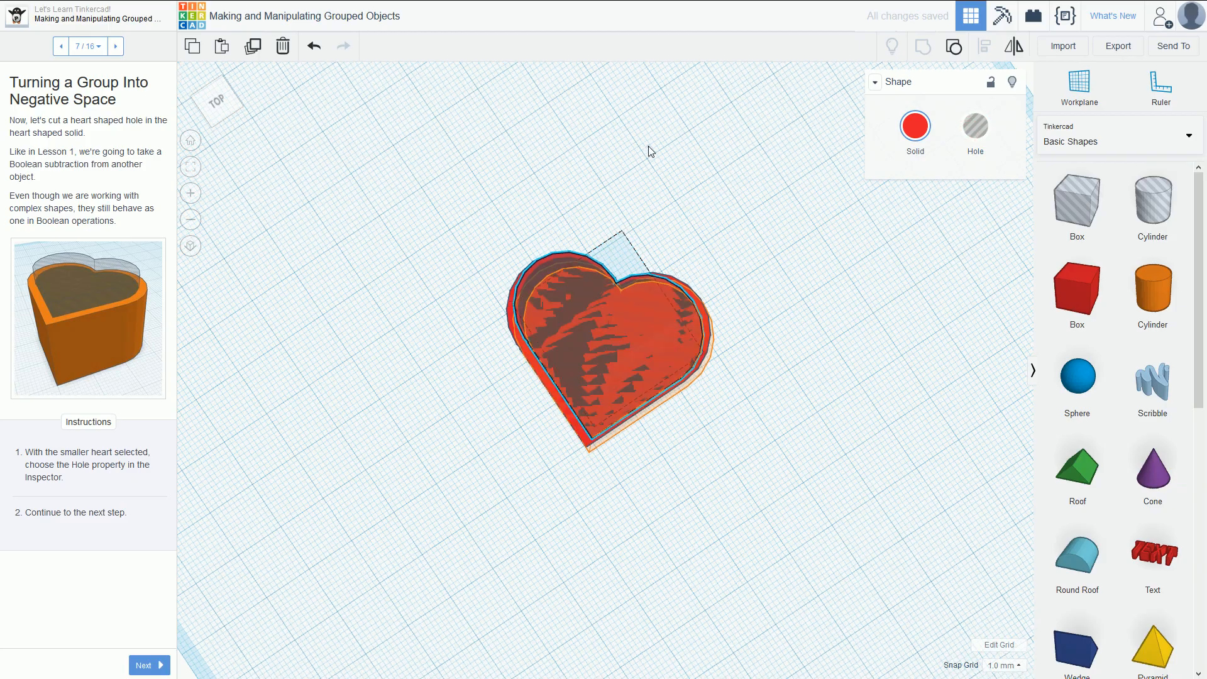
Group the solid heart with the hole heart to cut a heart-shaped opening through it
right_drag(768, 193, 493, 239)
drag(434, 183, 807, 522)
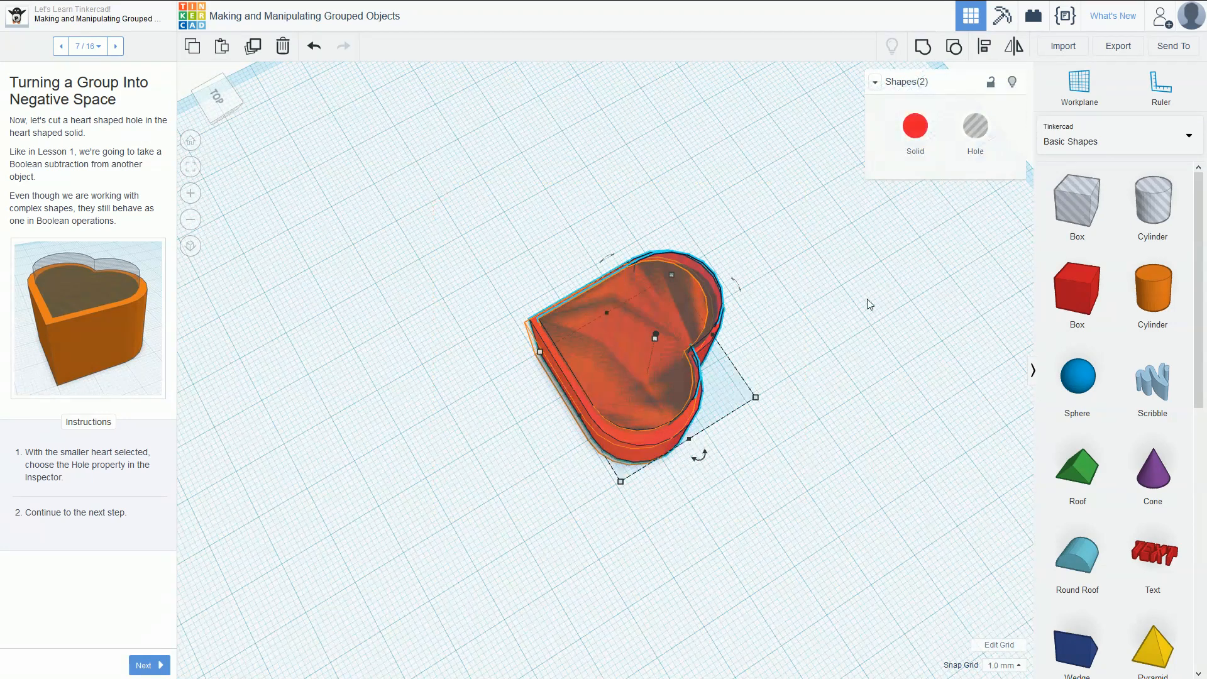
click(922, 46)
right_drag(775, 315, 724, 359)
click(741, 368)
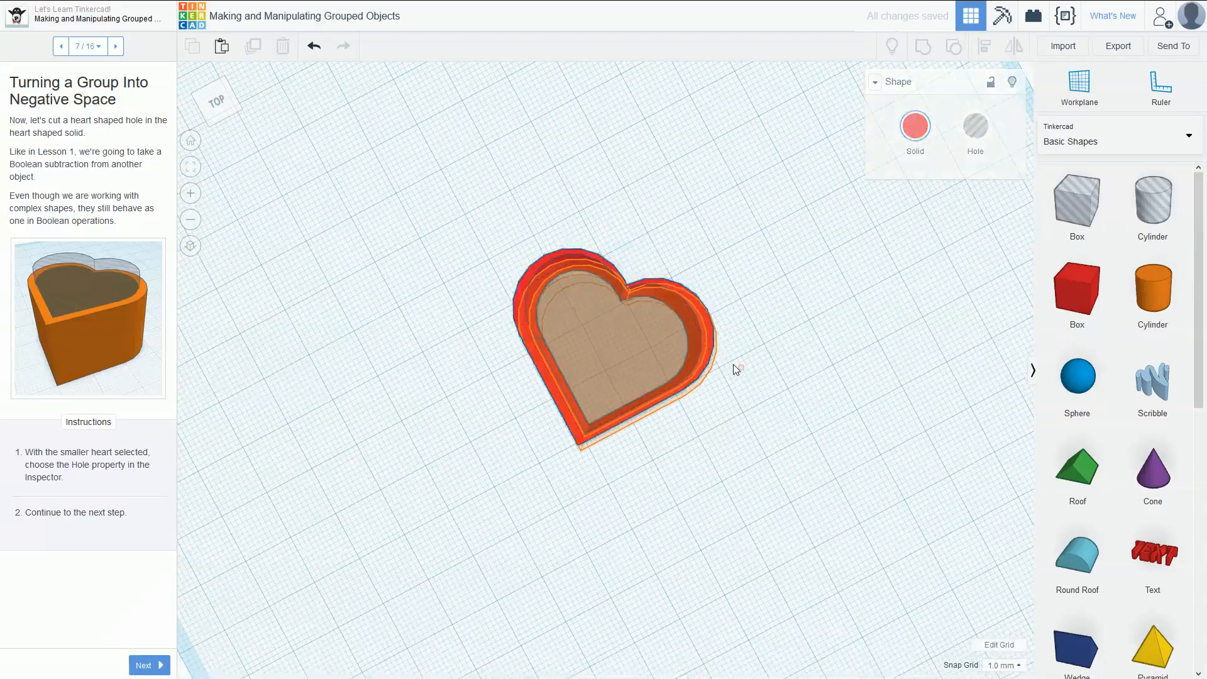
right_drag(665, 443, 643, 495)
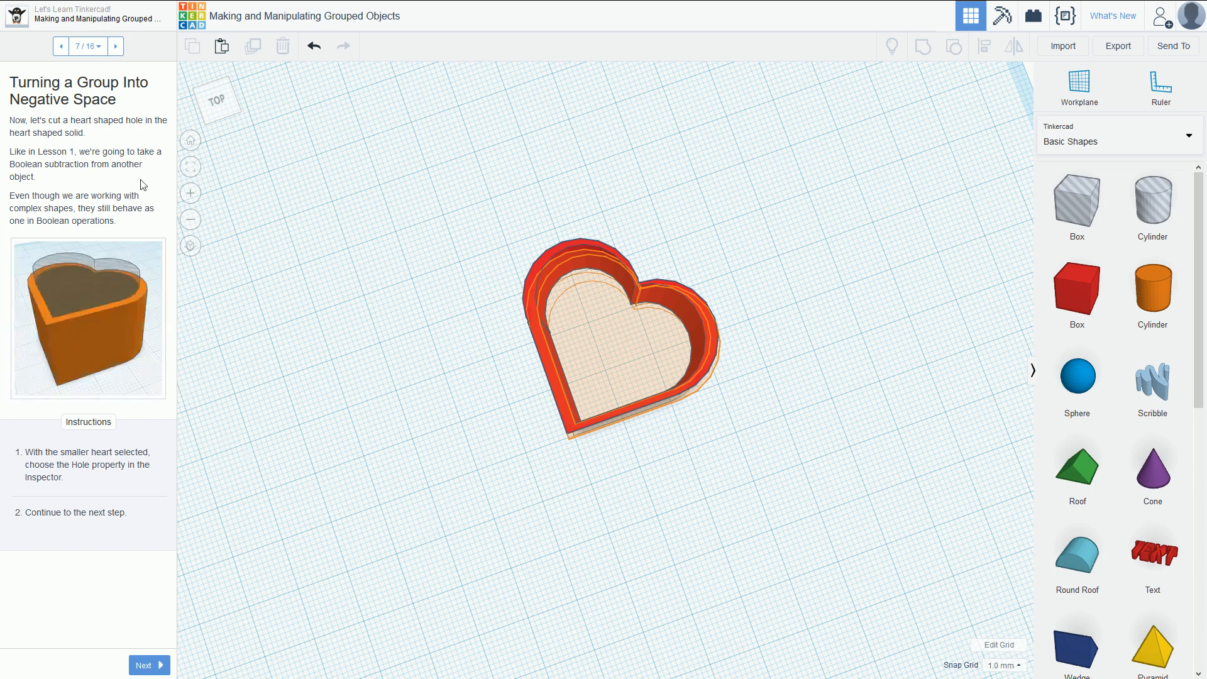
Advance the lesson past Nested Groups to Testing Your Skills and delete the hollow heart from the workplane
click(115, 46)
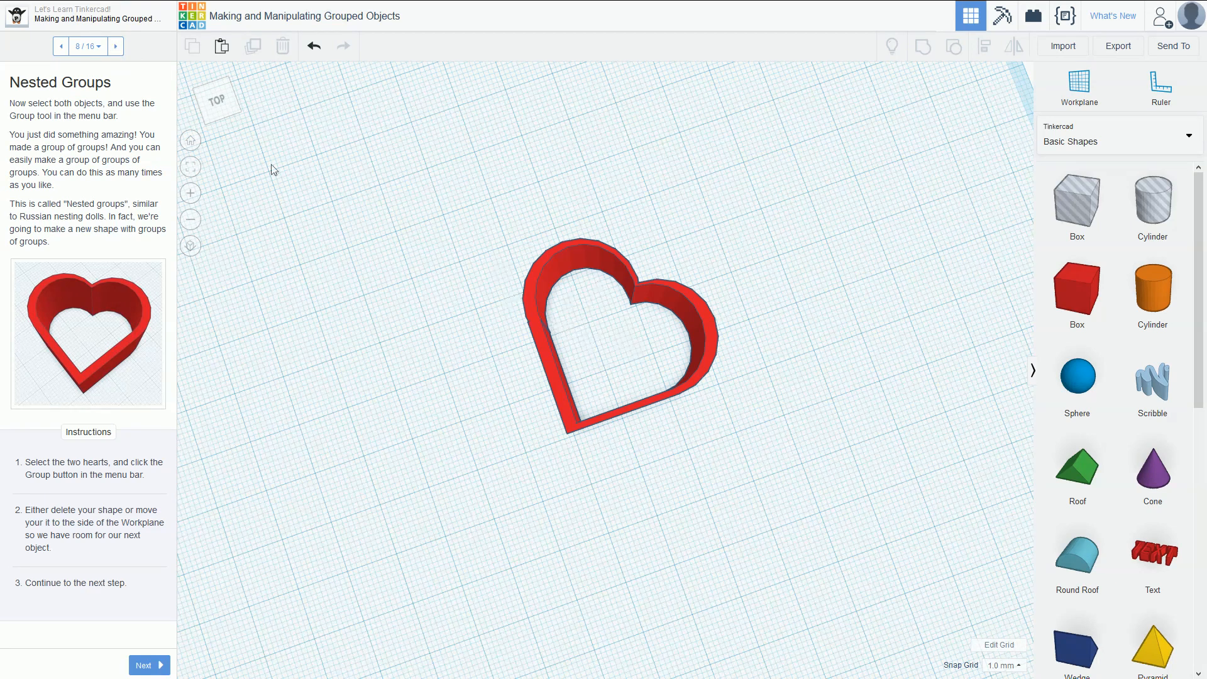
click(120, 45)
drag(389, 146, 859, 557)
key(Delete)
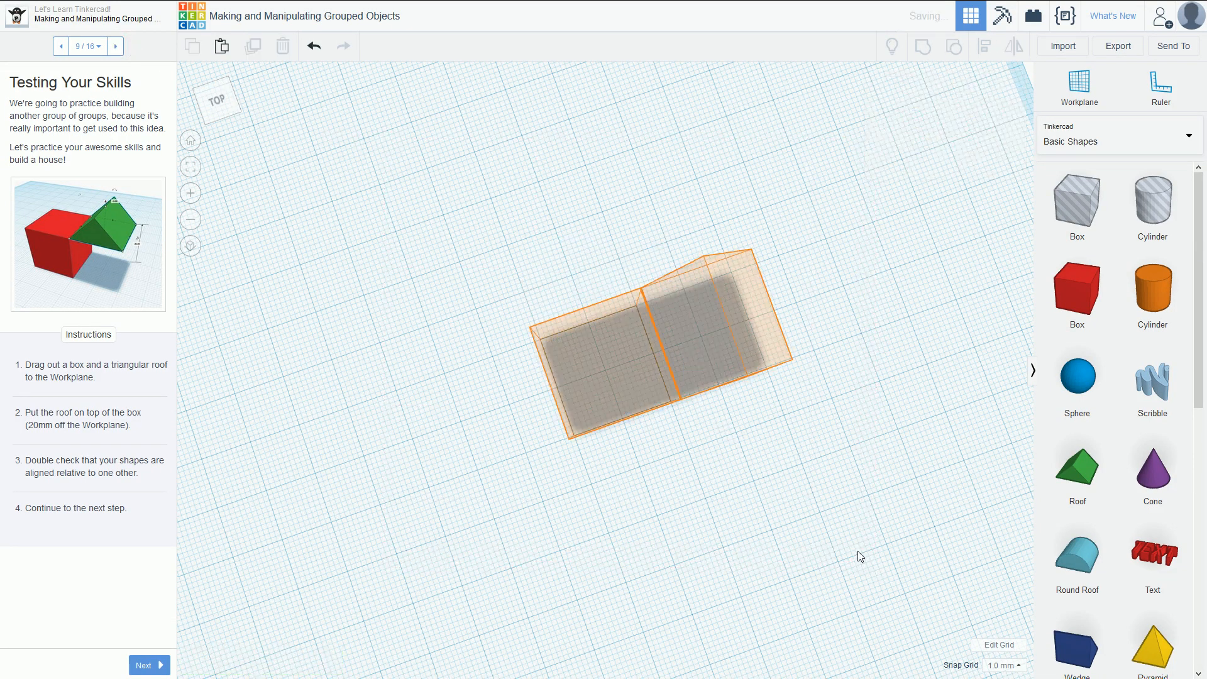
Place a solid red box and a green roof side by side on the lesson's outlines on the workplane
right_drag(905, 558, 900, 291)
drag(1060, 302, 608, 373)
drag(1078, 468, 720, 370)
right_drag(742, 327, 736, 475)
drag(734, 454, 732, 410)
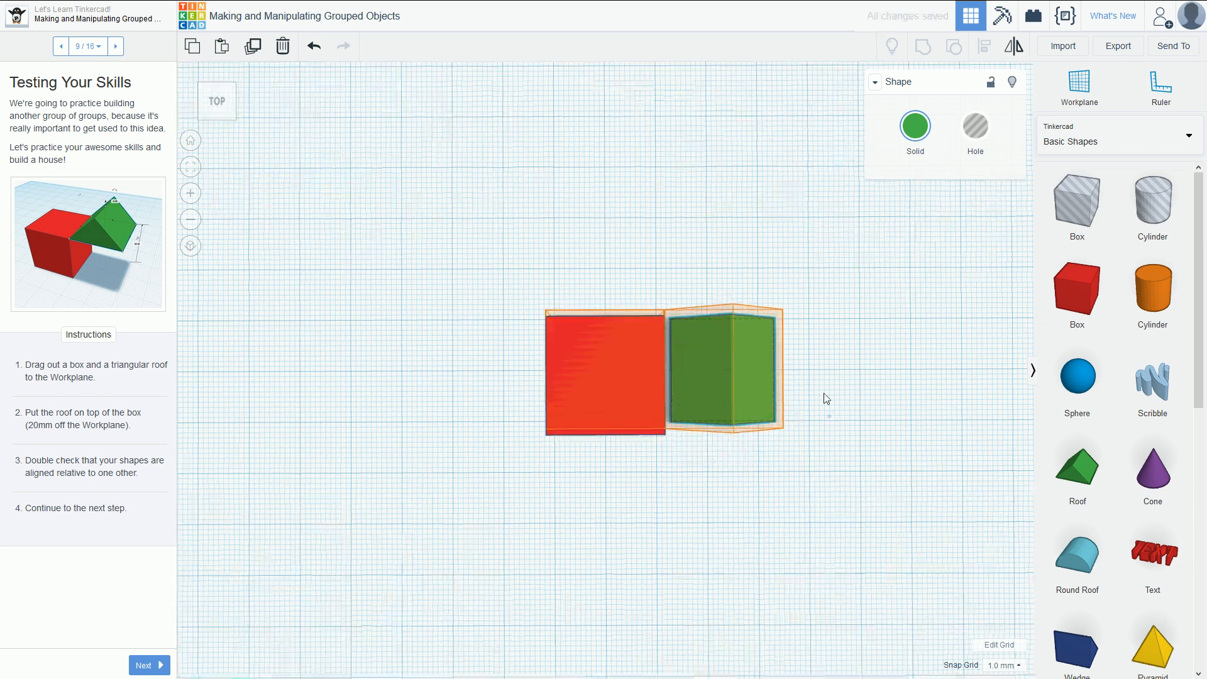
Raise the roof to the lesson's elevated outline beside the box's upper edge, and continue to Choose a Color
right_drag(827, 418, 795, 298)
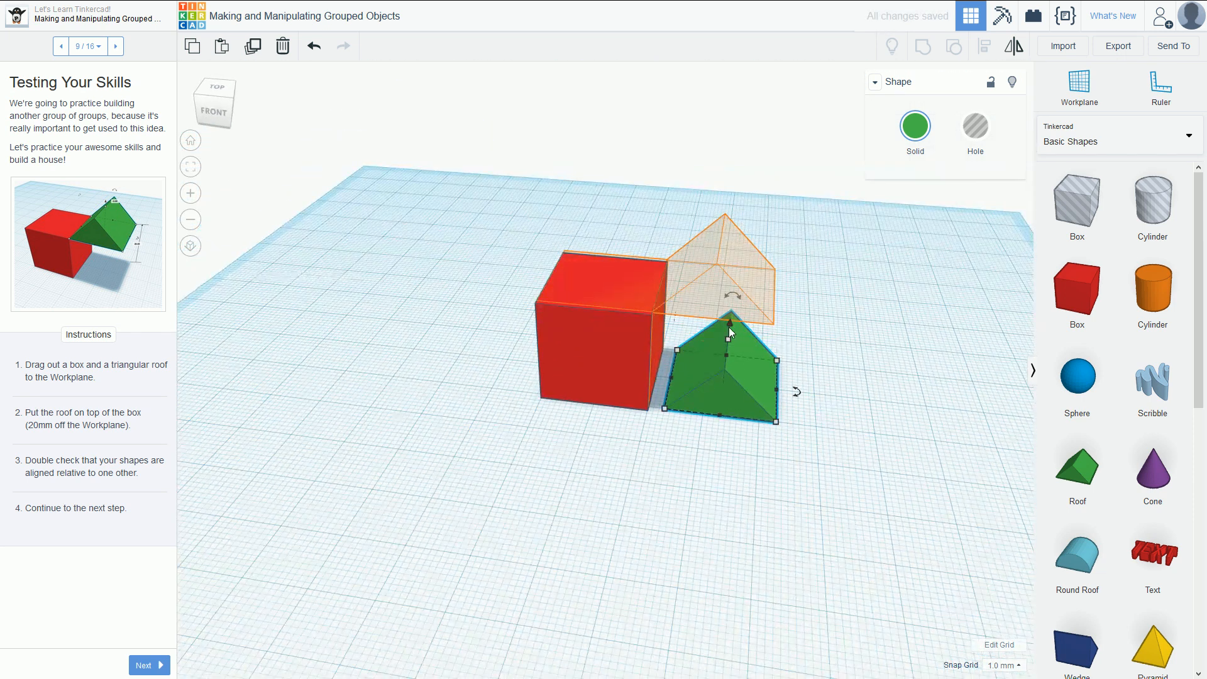
drag(733, 322, 727, 229)
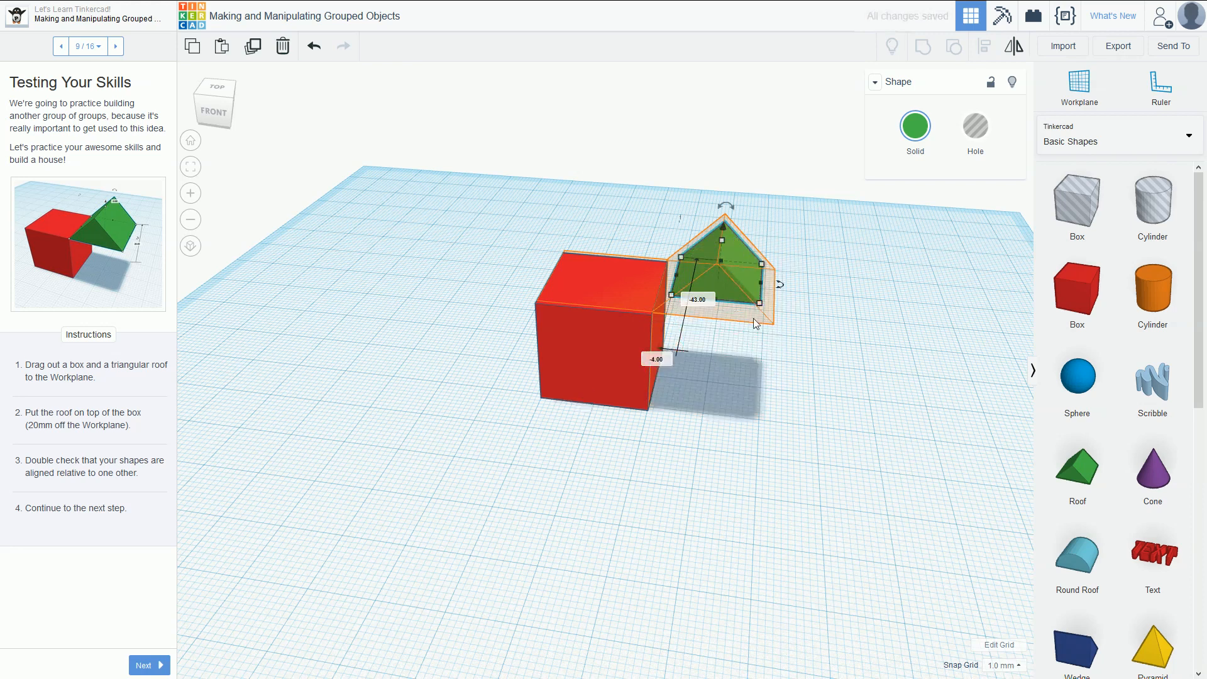
key(ctrl+z)
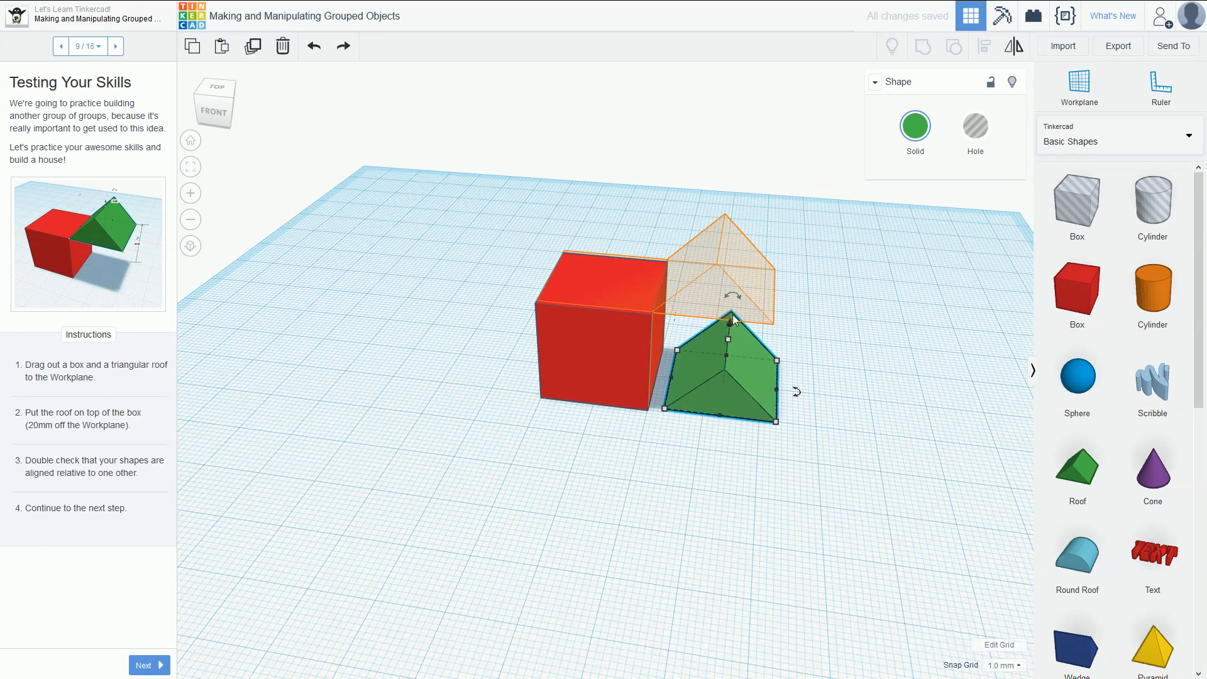
drag(729, 322, 714, 216)
right_drag(862, 278, 685, 311)
mouse_move(685, 311)
mouse_down()
mouse_move(650, 315)
mouse_move(664, 318)
mouse_up()
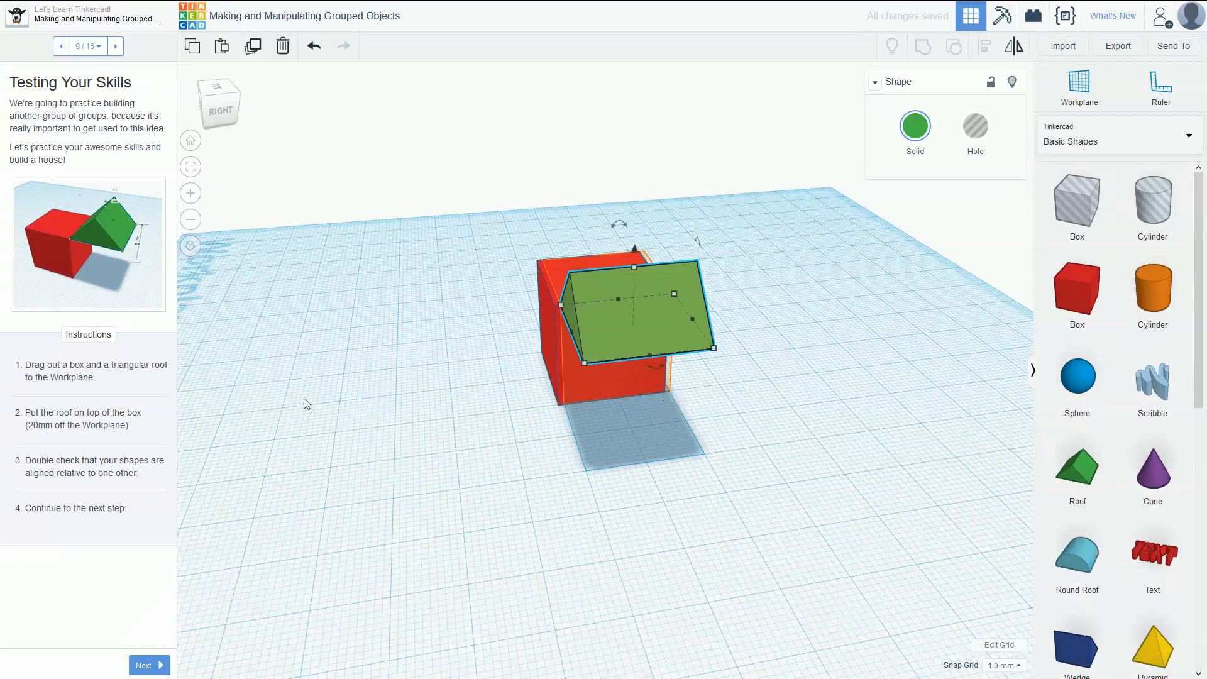
right_drag(190, 425, 394, 409)
click(115, 48)
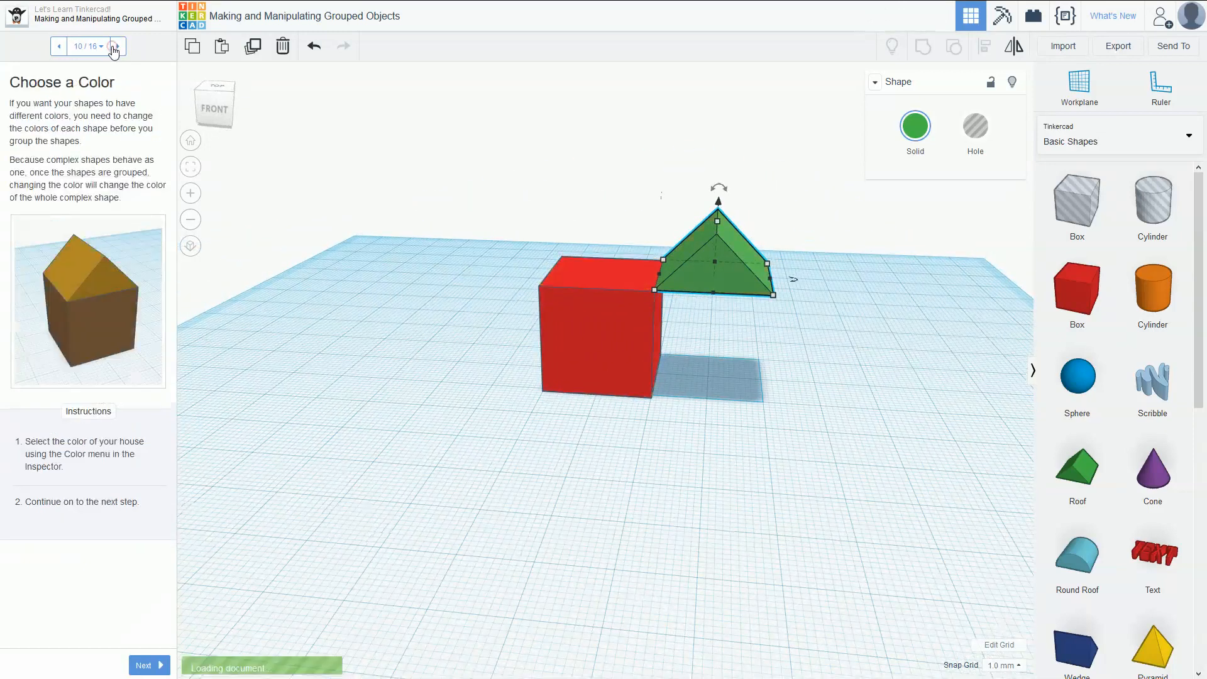
Move the roof directly on top of the box and colour it golden yellow
drag(722, 261, 605, 258)
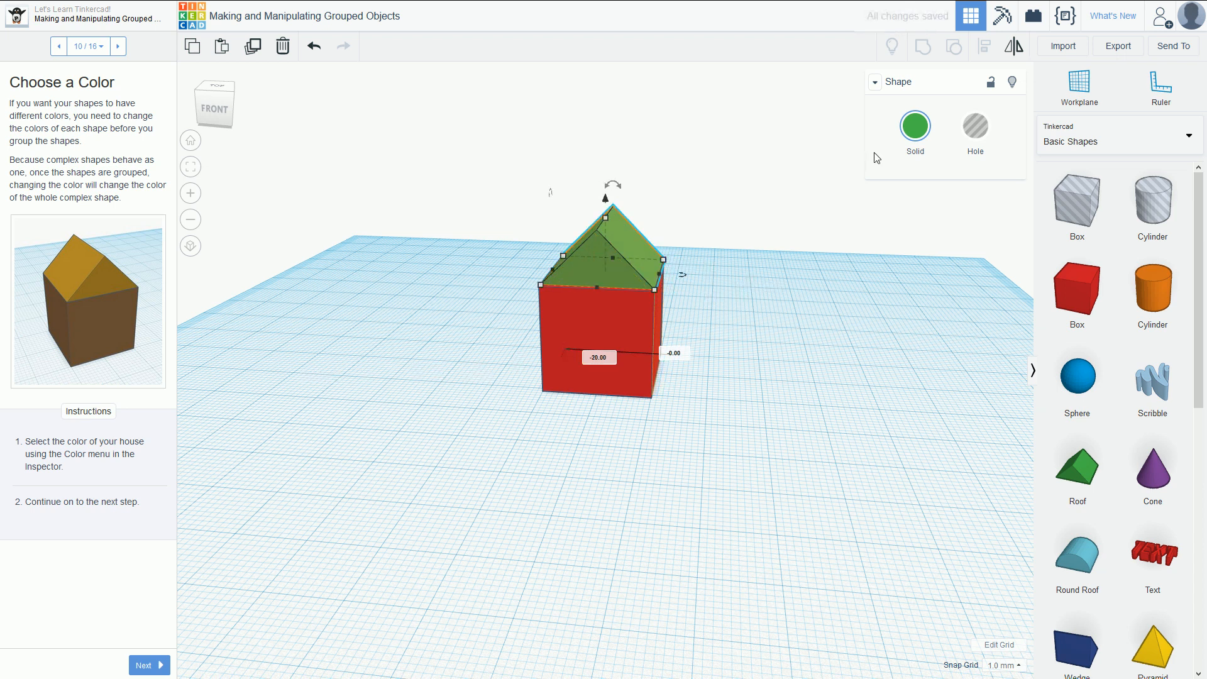
click(923, 127)
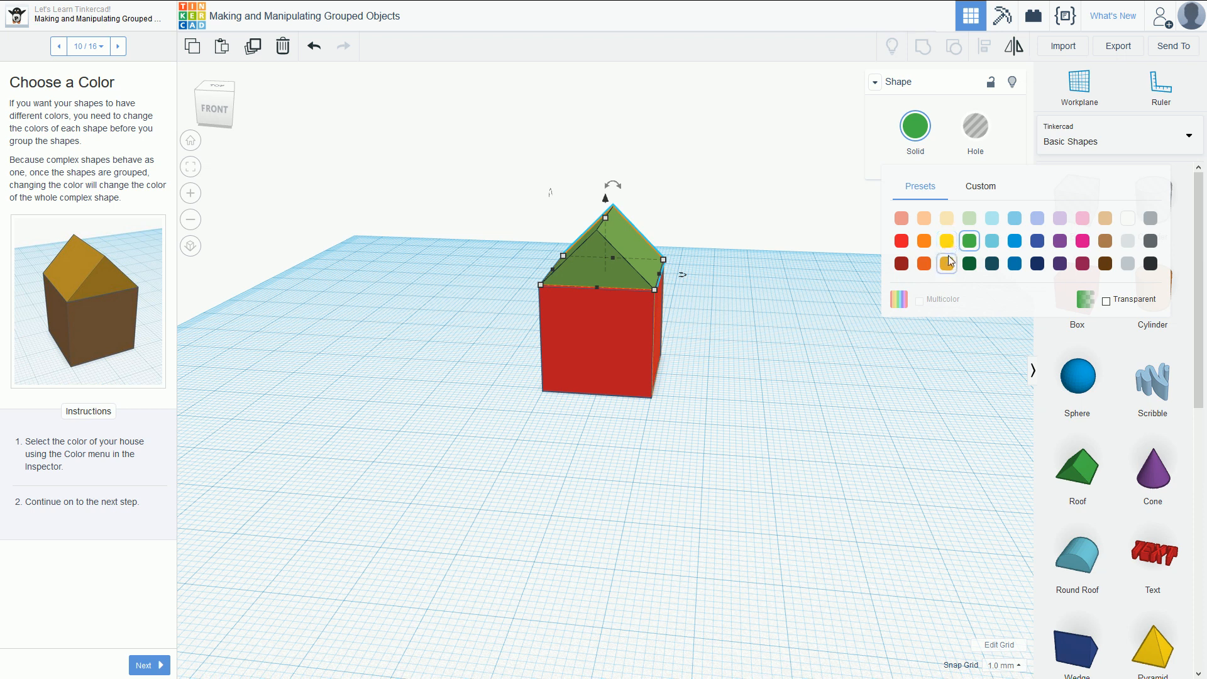
click(947, 263)
Colour the box dark brown and continue the lesson to Group Inheritance
click(638, 351)
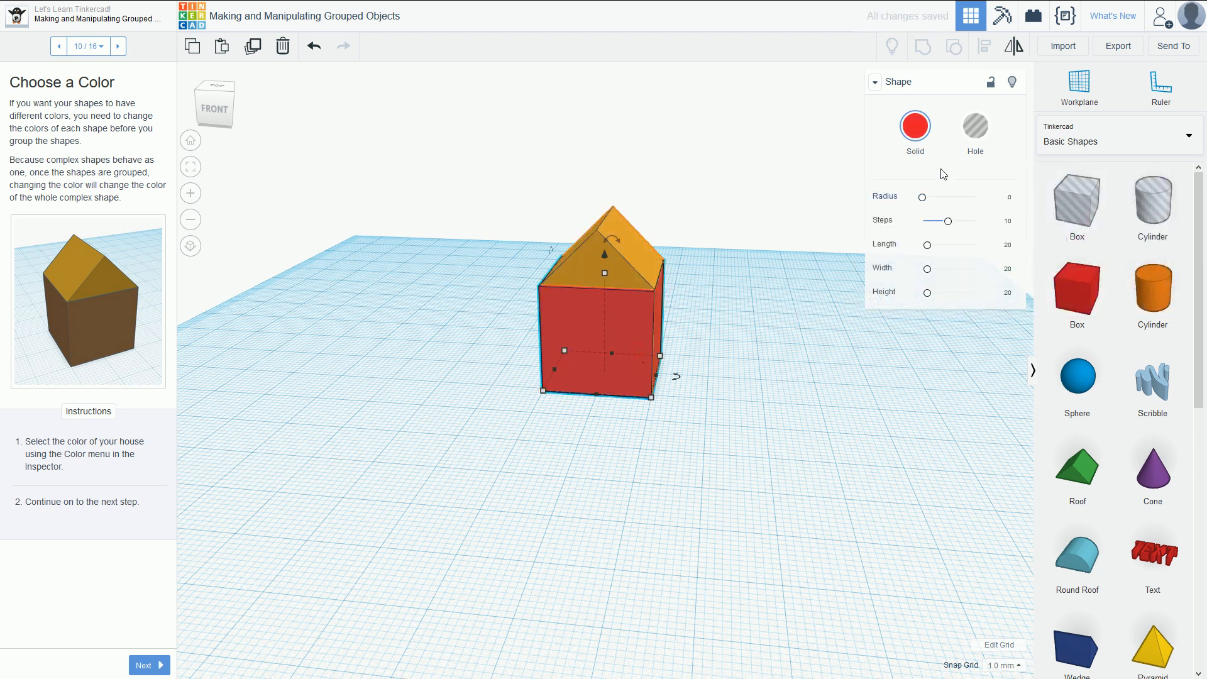
click(923, 148)
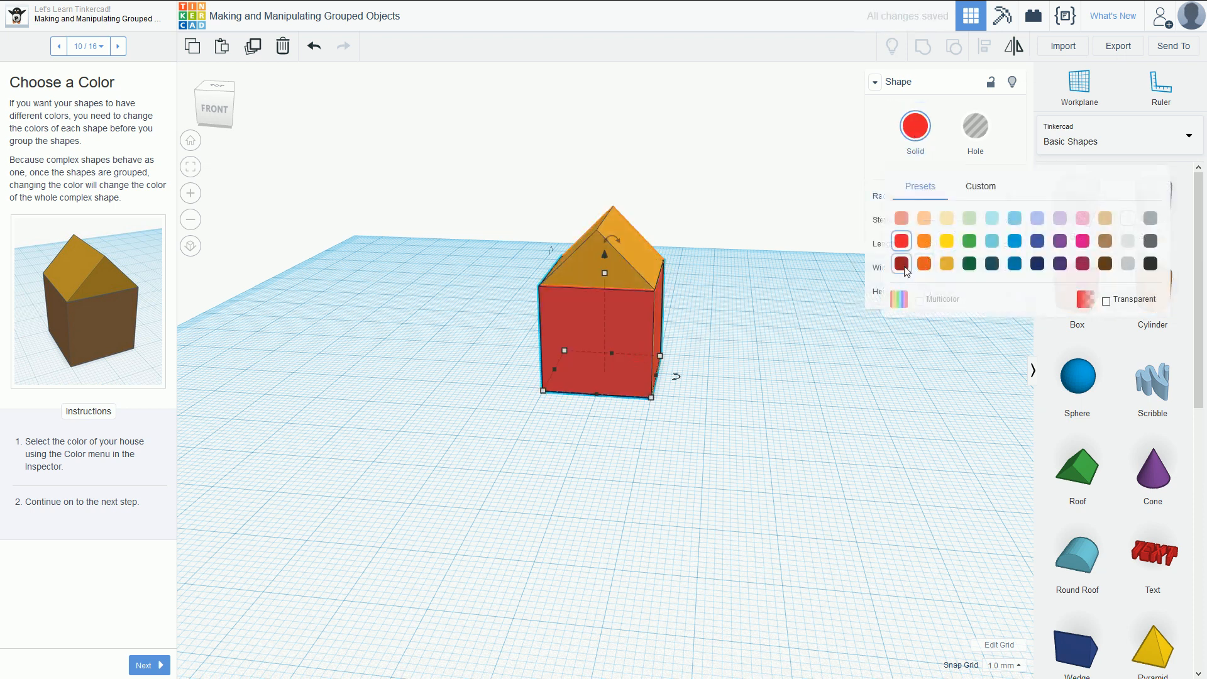
click(905, 269)
click(943, 146)
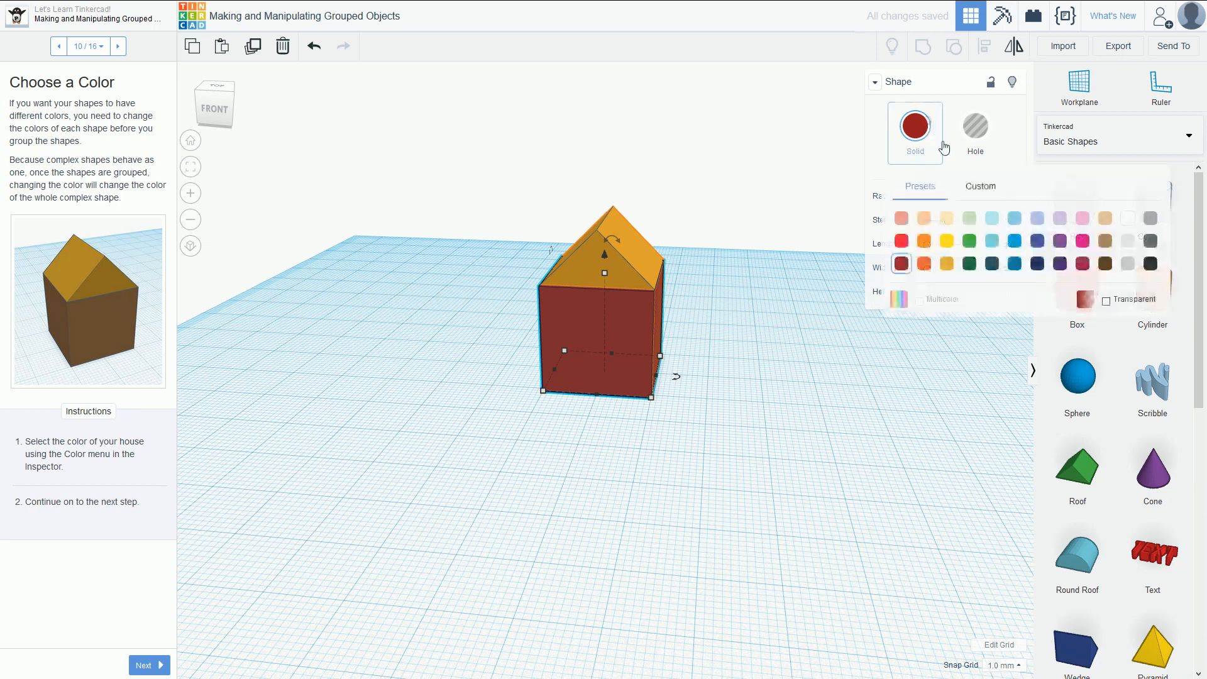
click(1105, 263)
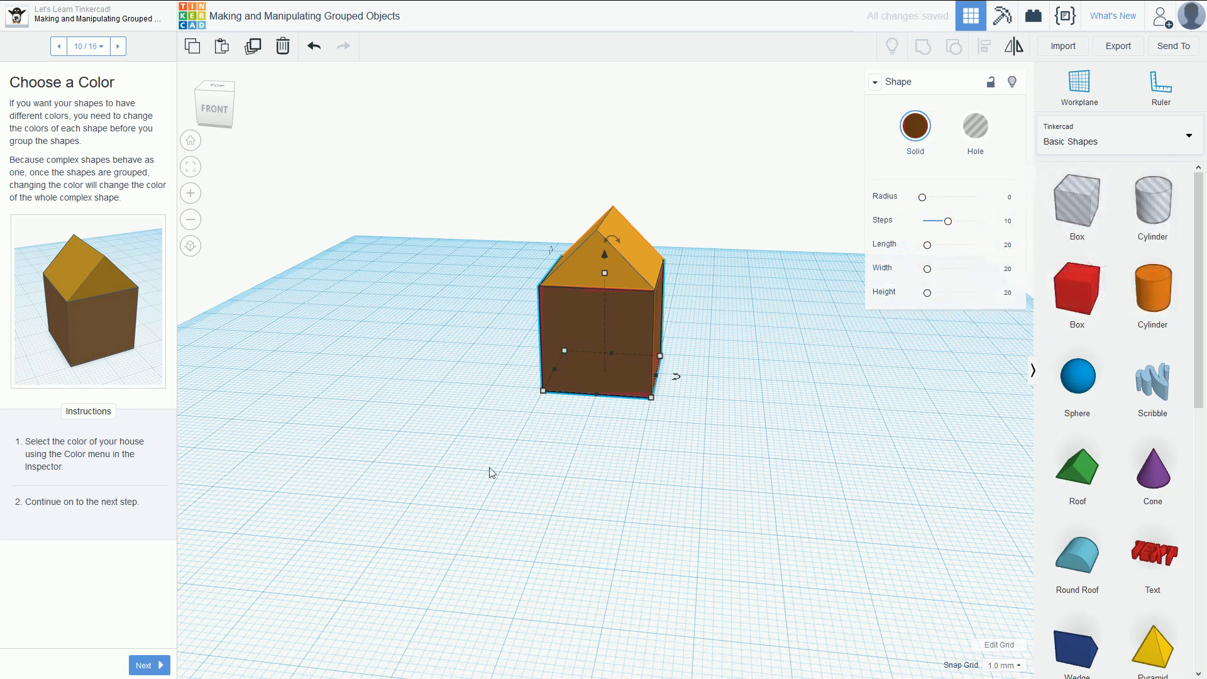
right_drag(474, 463, 566, 415)
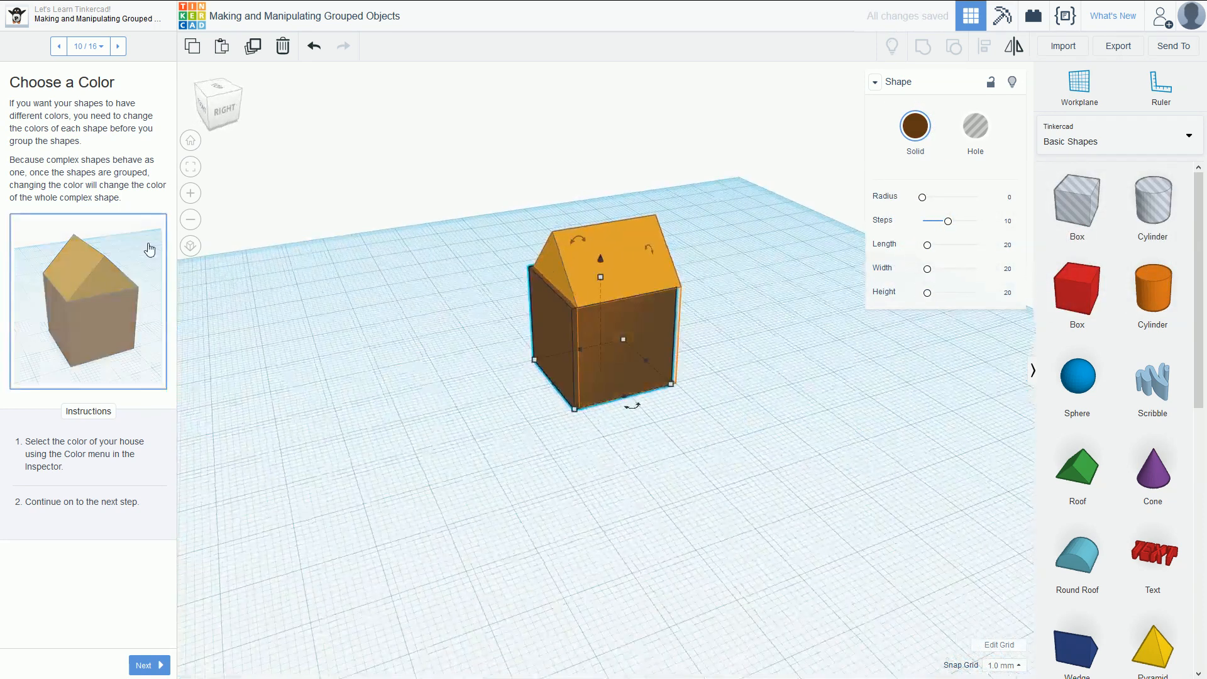
click(118, 46)
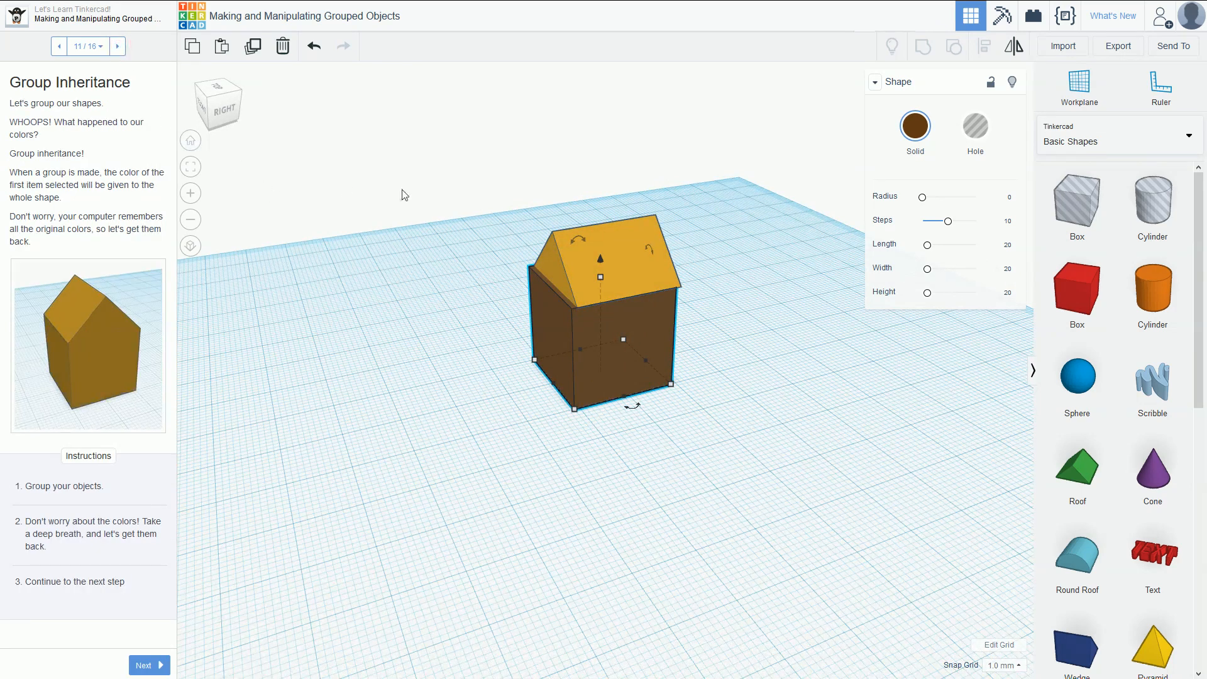
Try grouping the roof and box from an area selection around both, and undo the grouping
drag(437, 187, 779, 476)
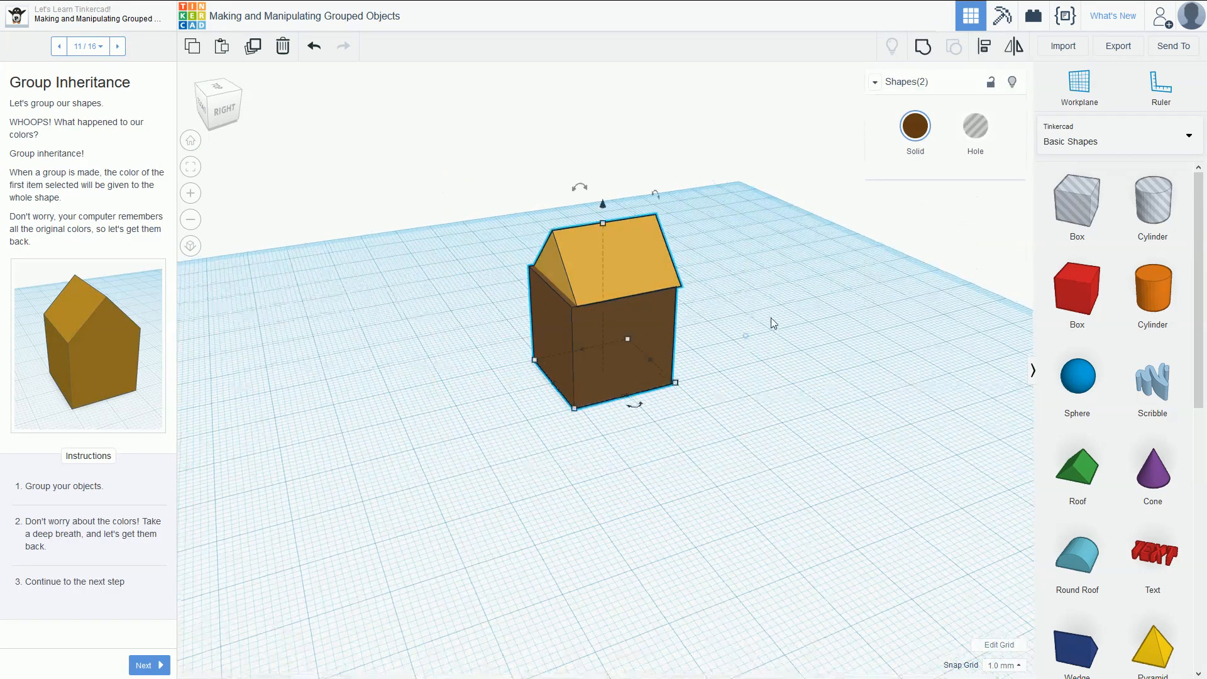
click(651, 252)
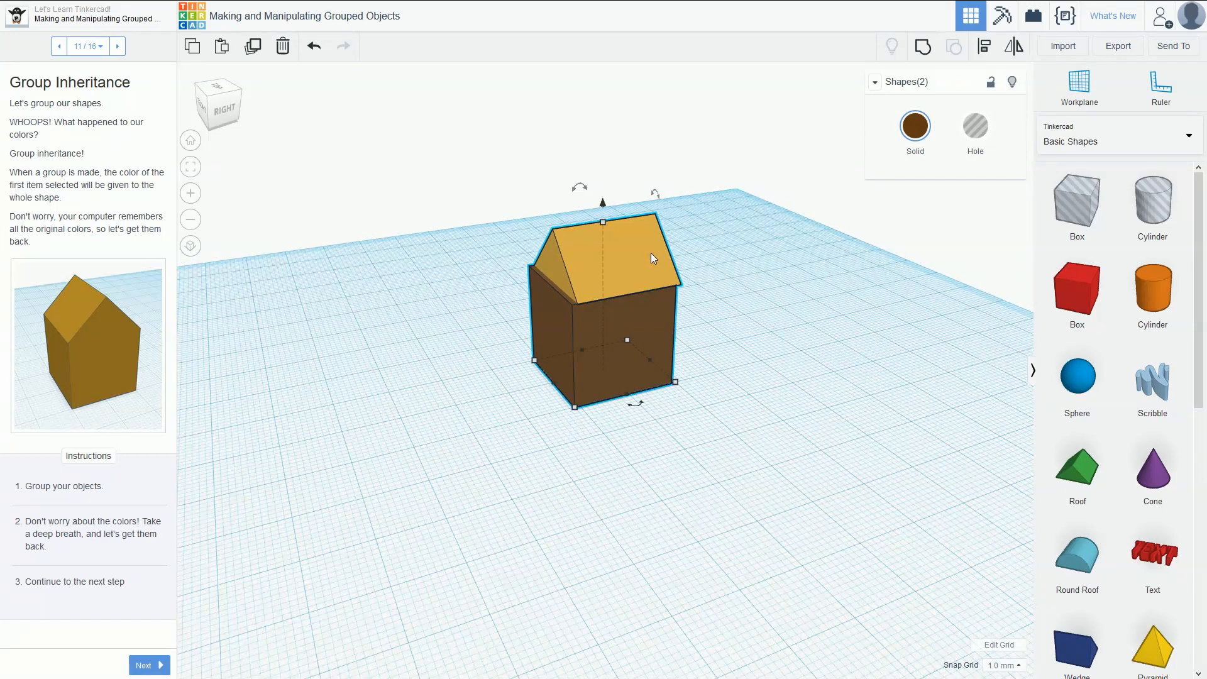
click(733, 319)
click(618, 246)
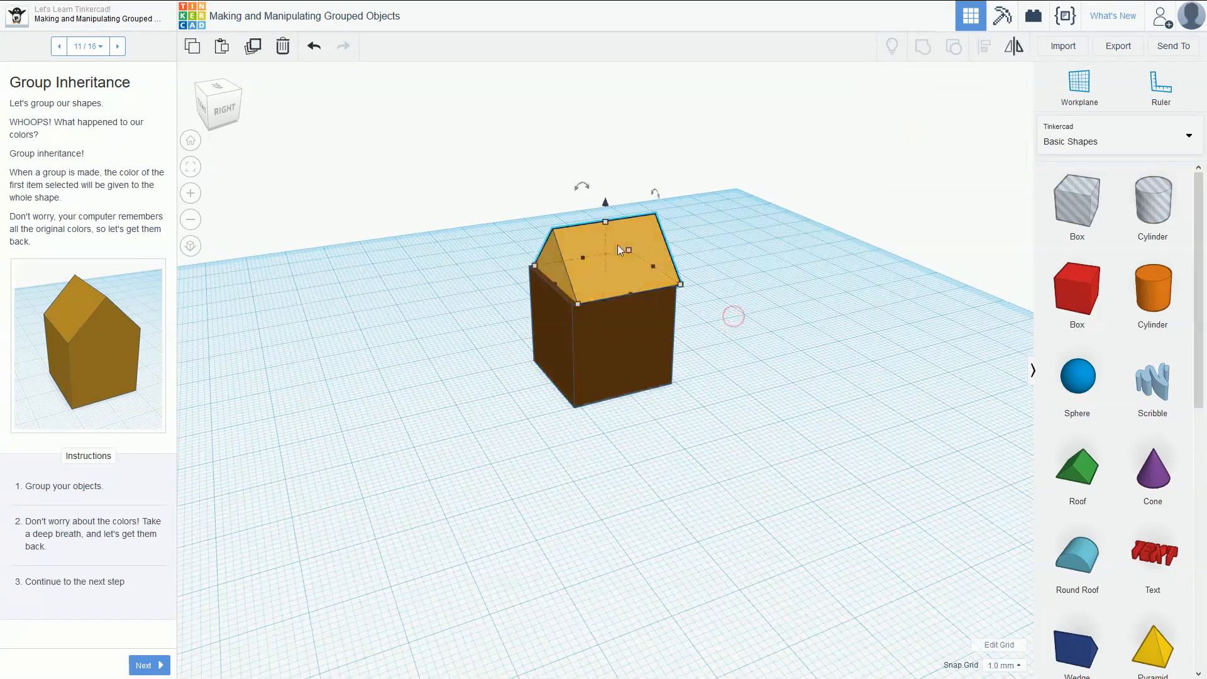
click(618, 247)
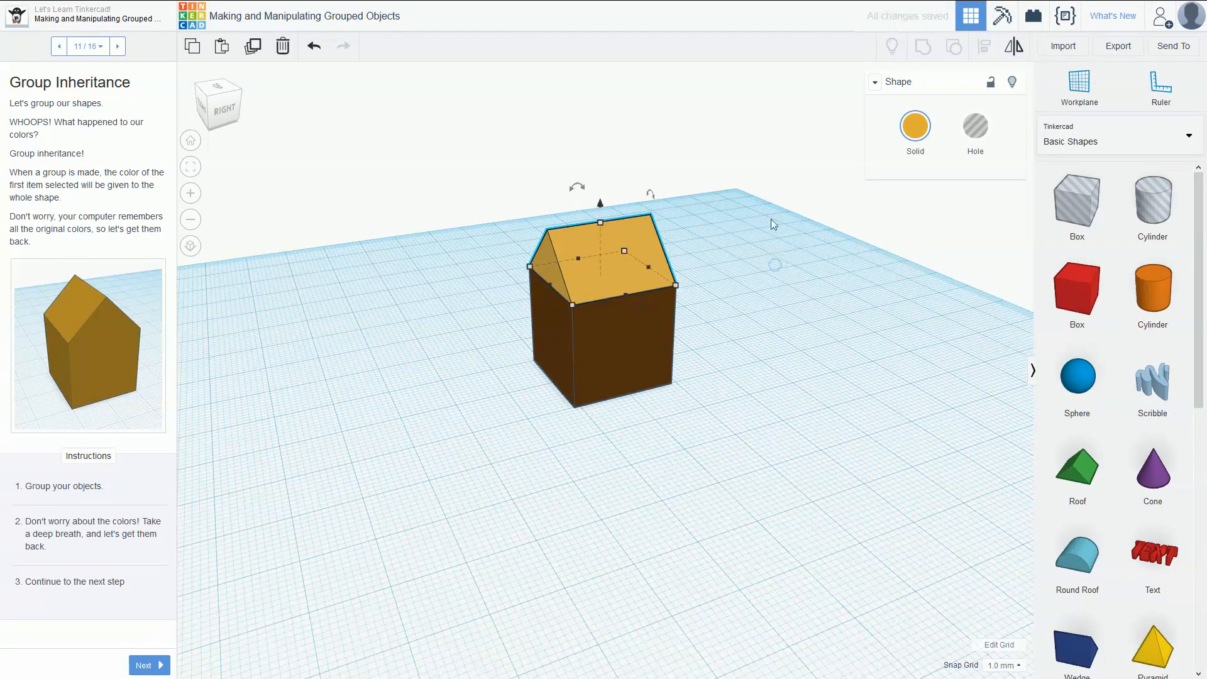
drag(342, 129, 786, 515)
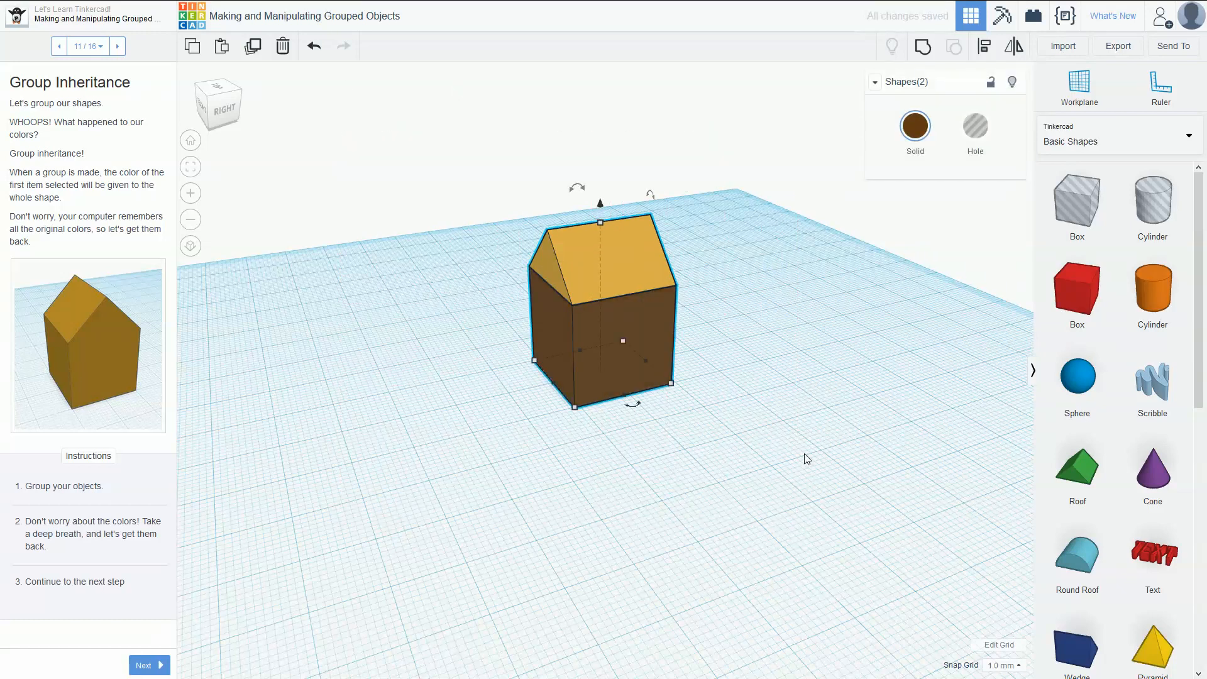
click(928, 44)
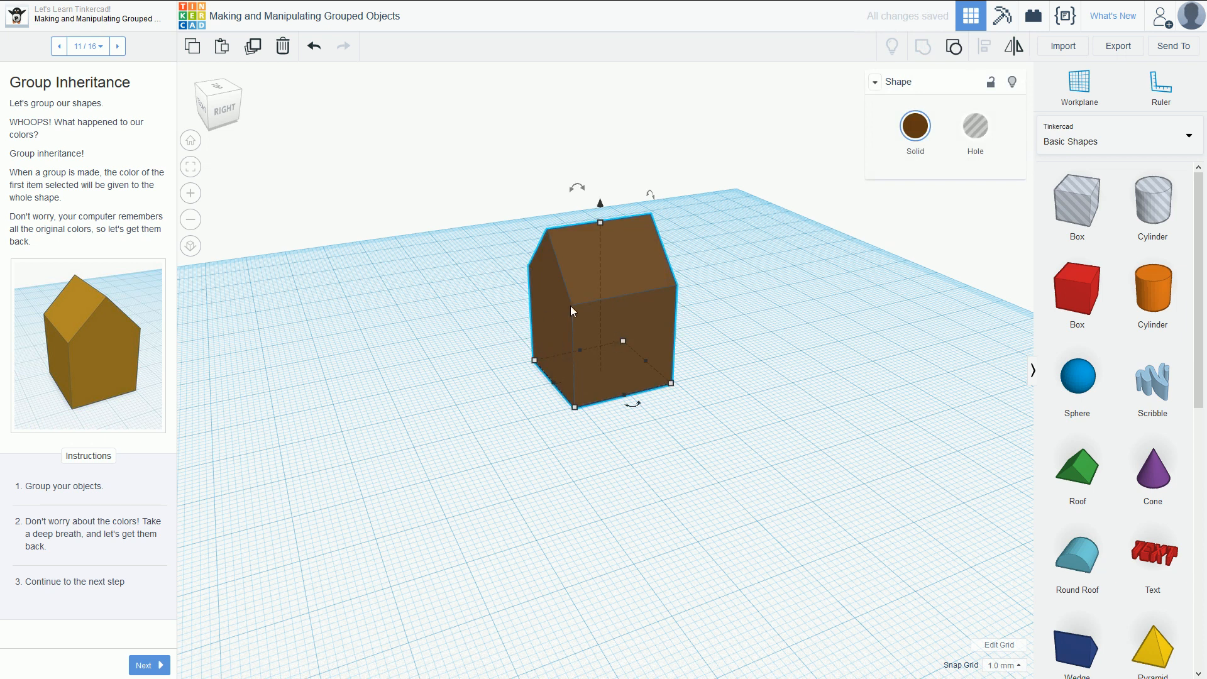
key(ctrl+z)
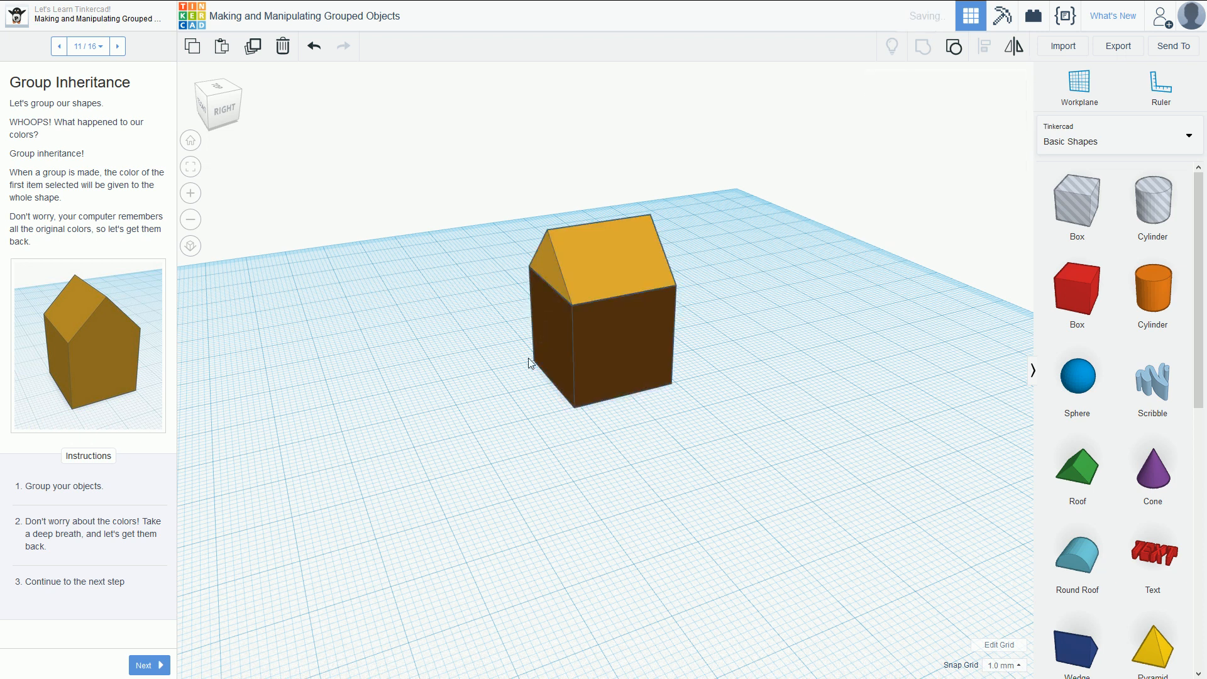
Group the roof and box with the roof selected first, and continue the lesson to Multicolor
click(575, 279)
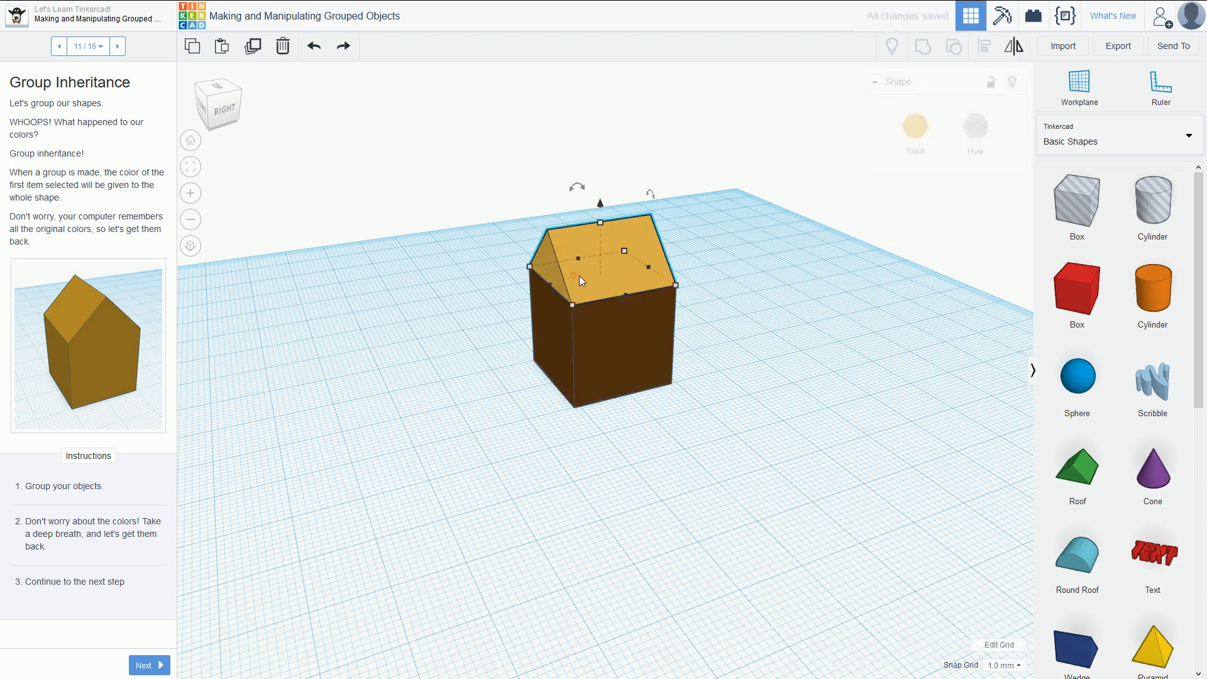
shift+click(627, 345)
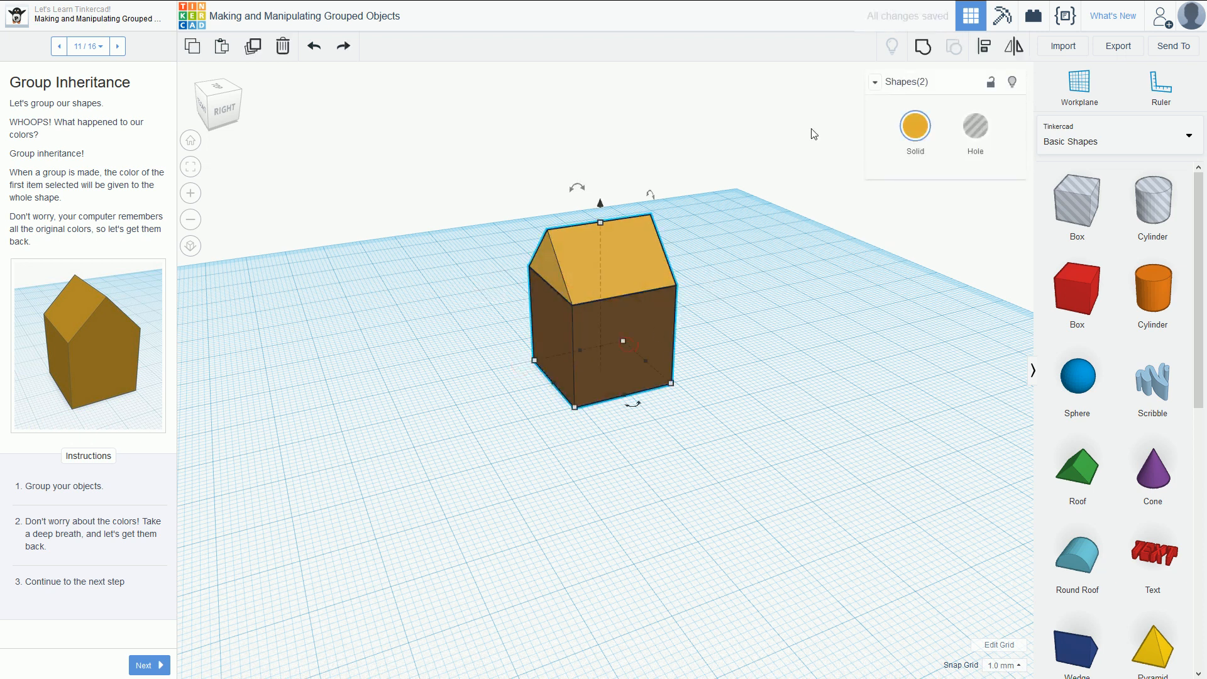
click(923, 46)
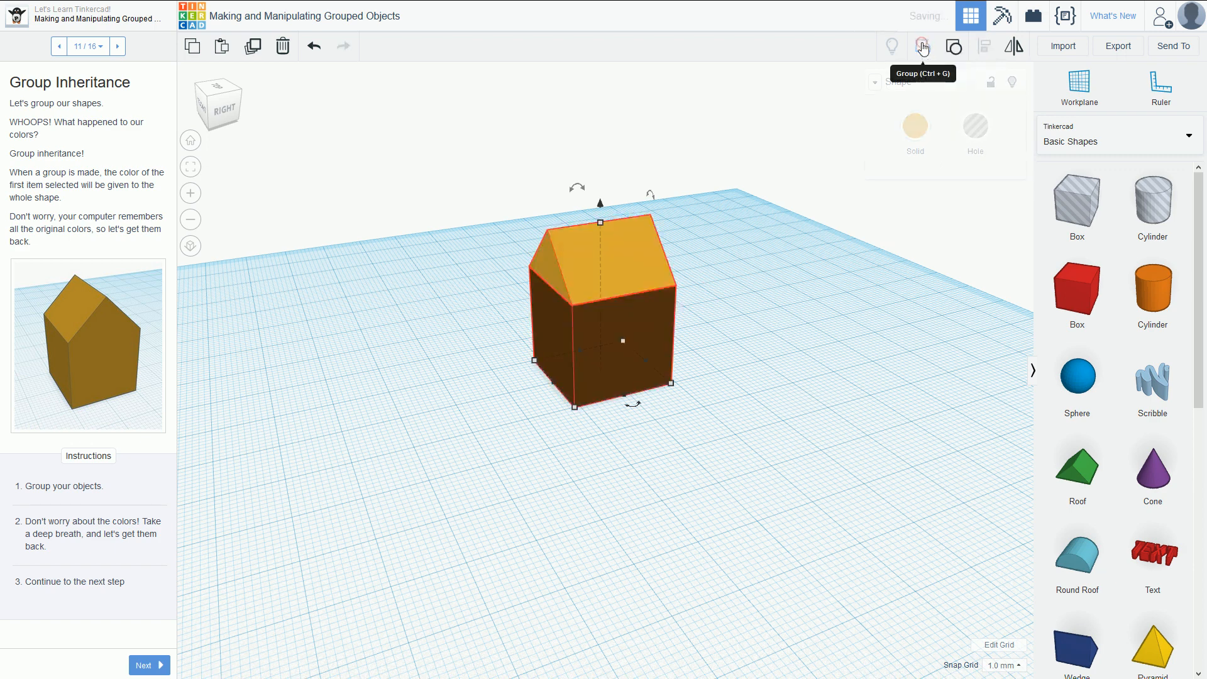
right_drag(802, 260, 427, 247)
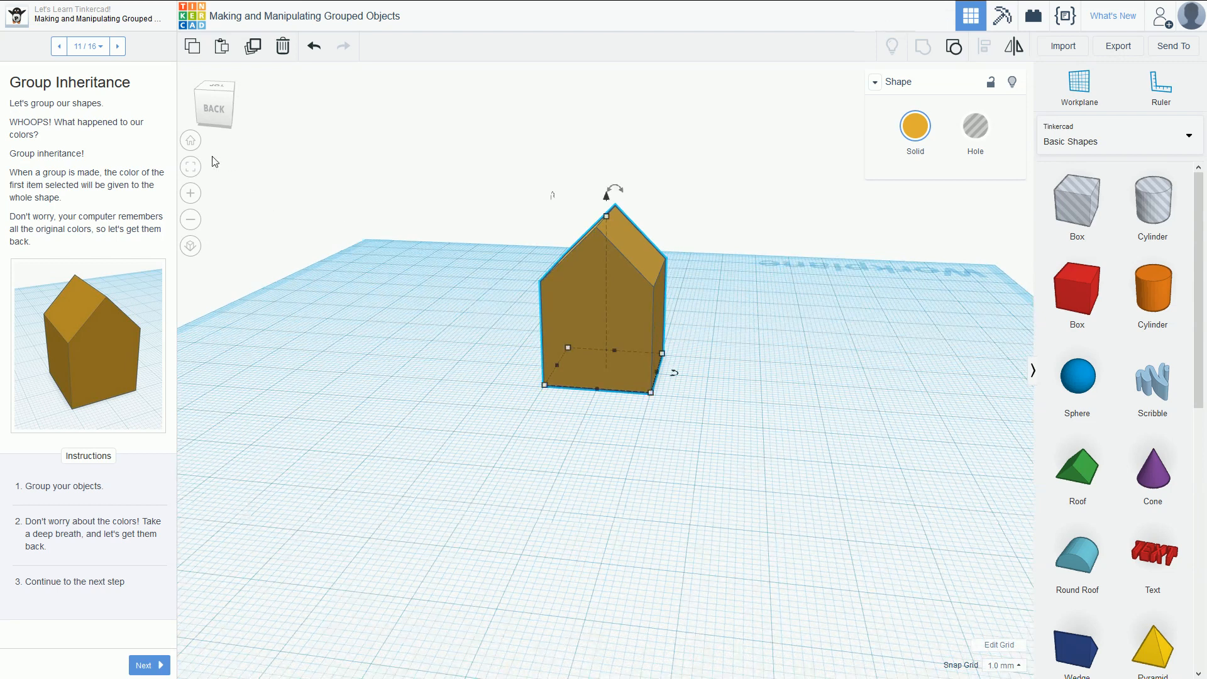
click(118, 47)
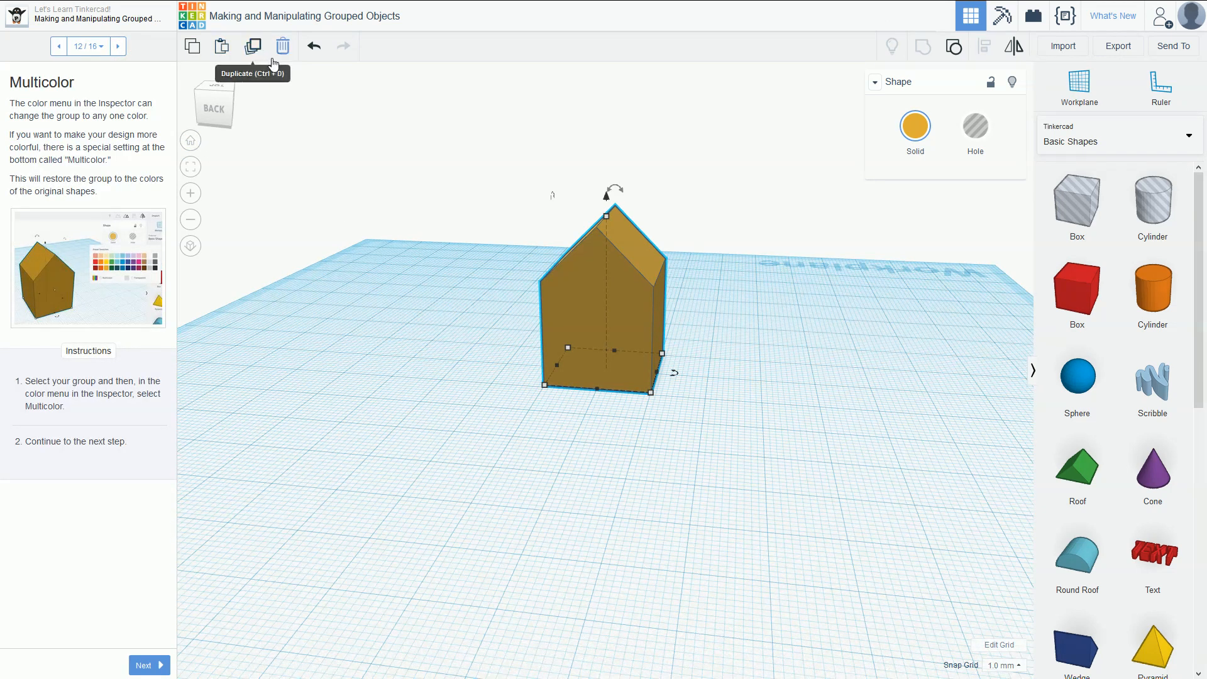
Turn on Multicolor for the grouped house and continue the lesson to Scaling the Group
right_drag(388, 244, 785, 227)
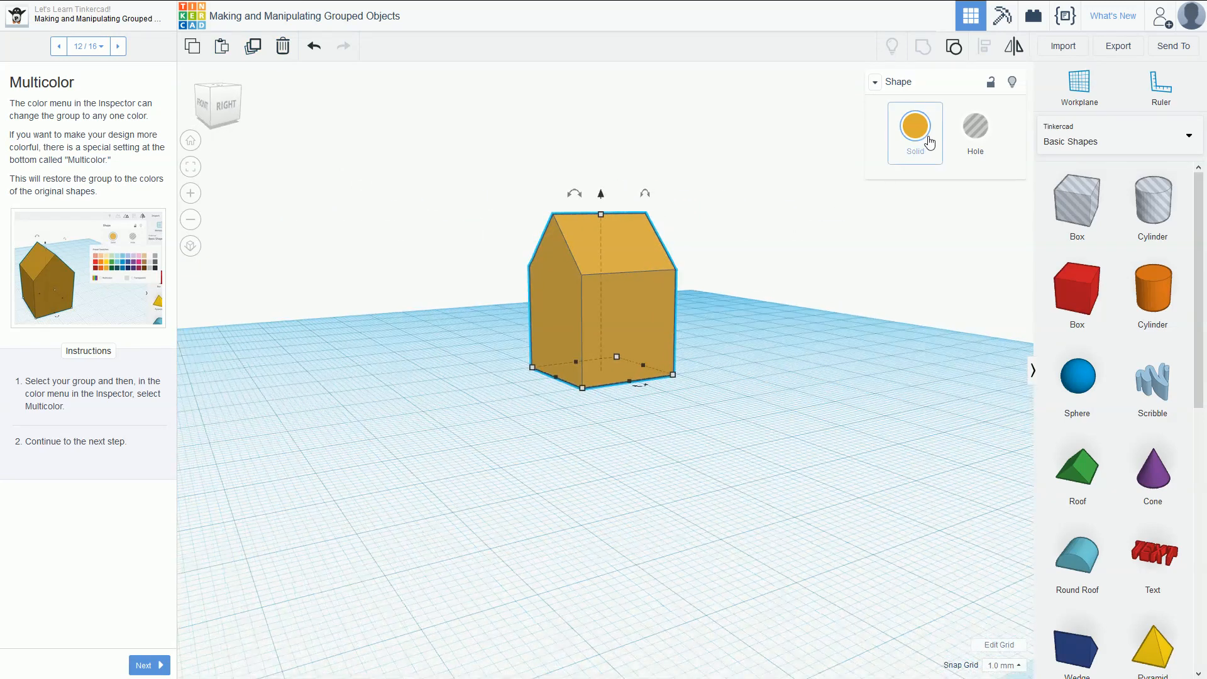
click(928, 140)
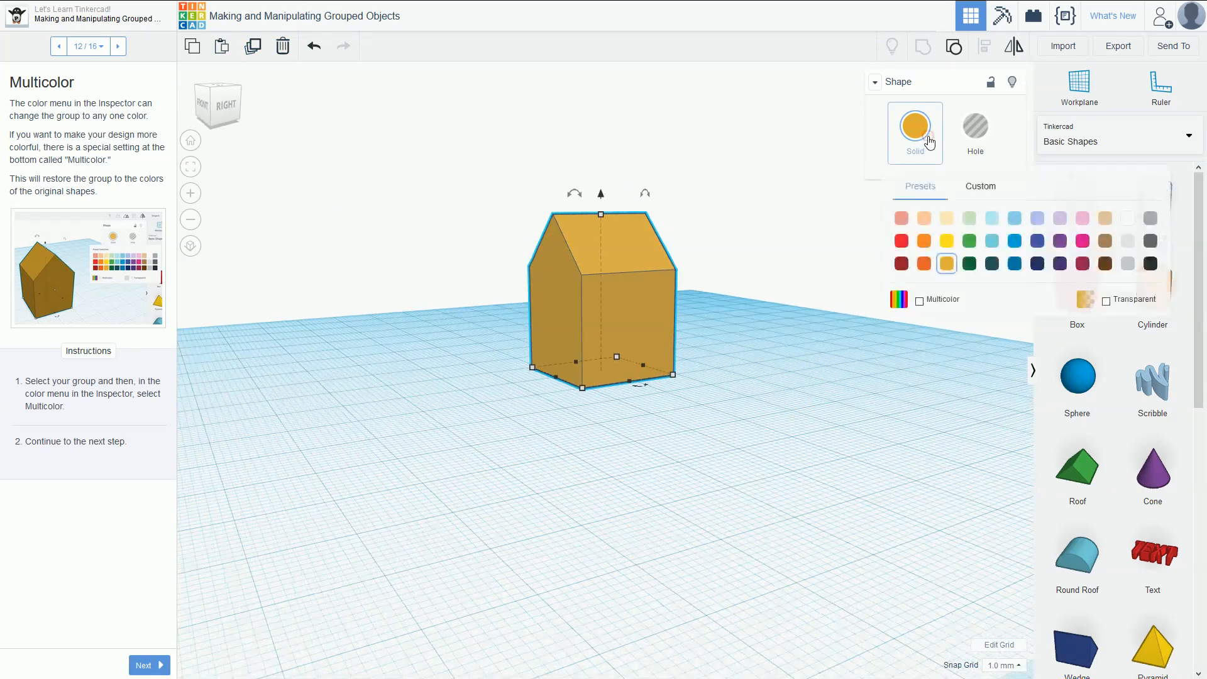
click(920, 301)
right_drag(877, 317, 650, 367)
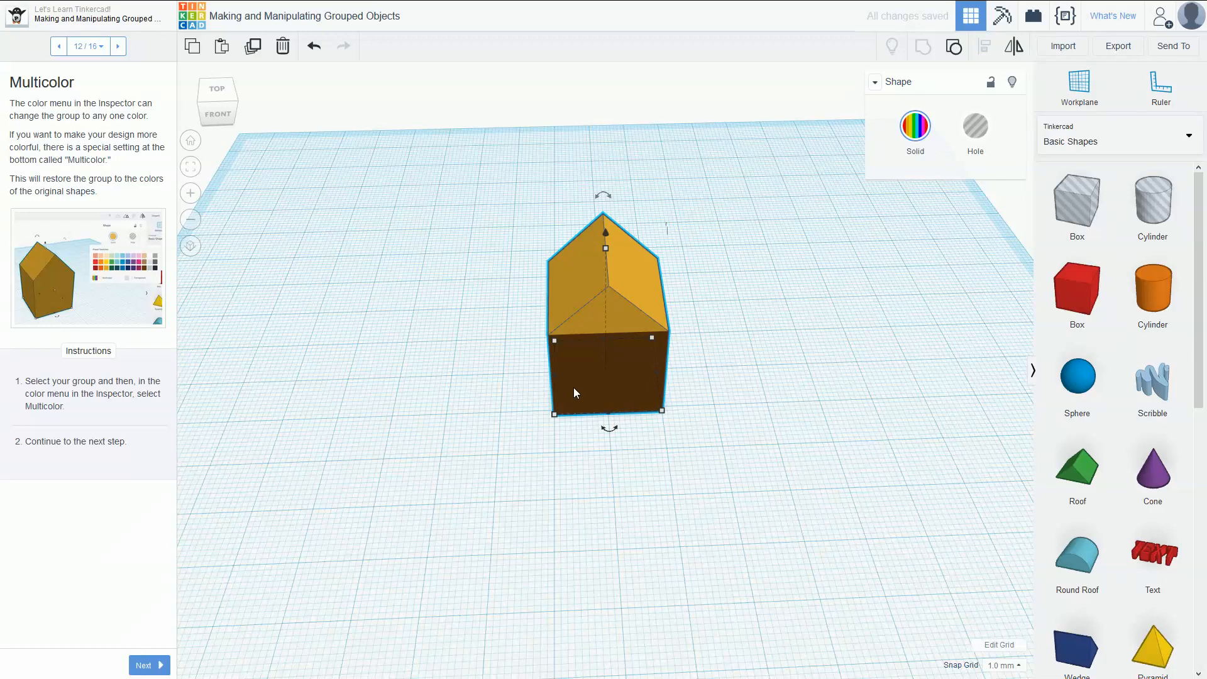
click(118, 50)
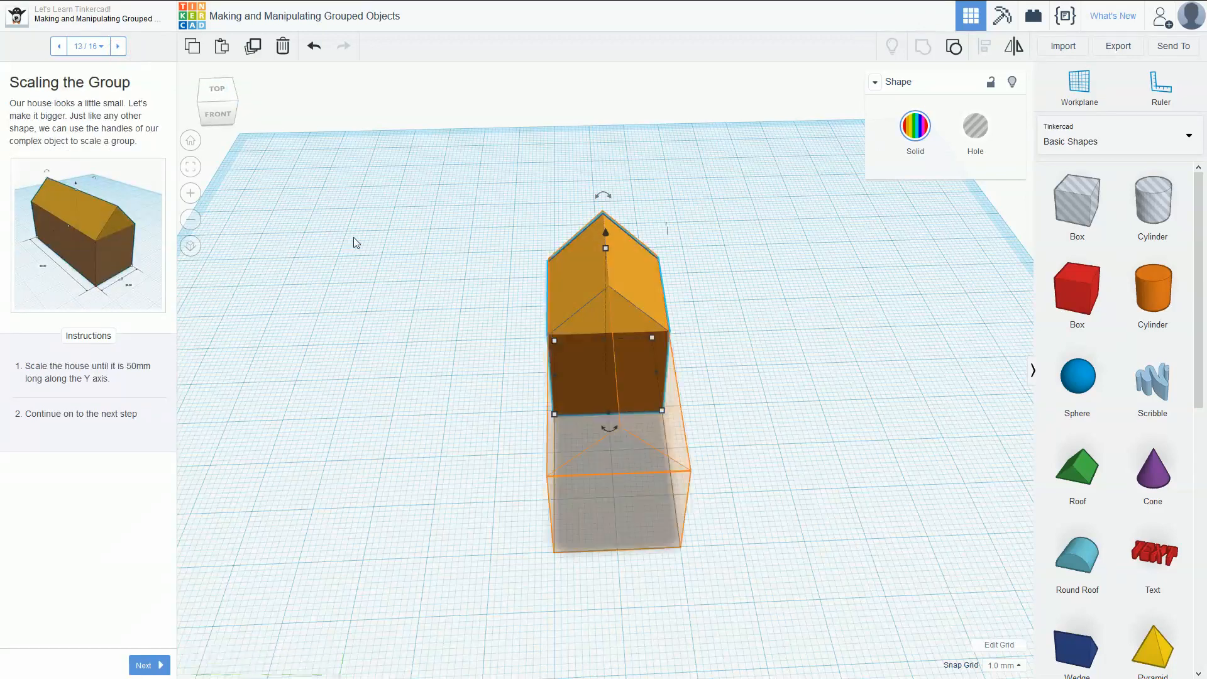
Scale the house to 50 mm long along the Y axis, aligned with the guide outline, and continue the lesson to Rotating Groups
right_drag(296, 237, 632, 281)
right_drag(480, 299, 371, 291)
drag(660, 384, 809, 420)
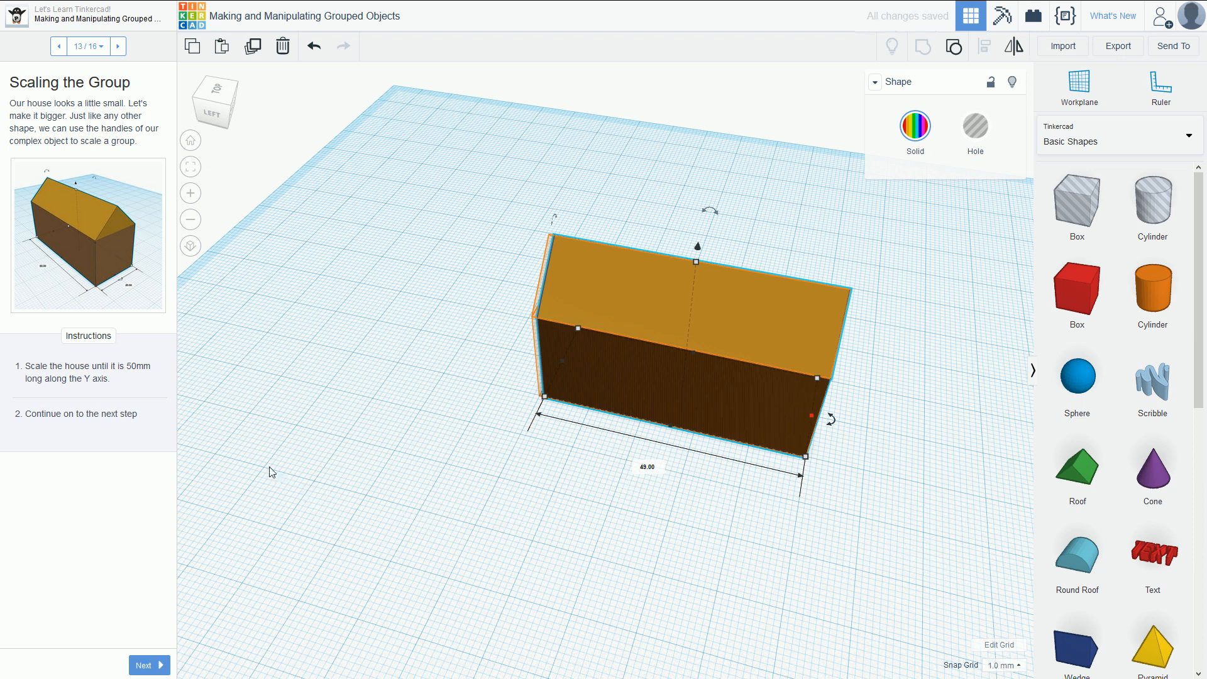
click(650, 469)
text(50)
key(Return)
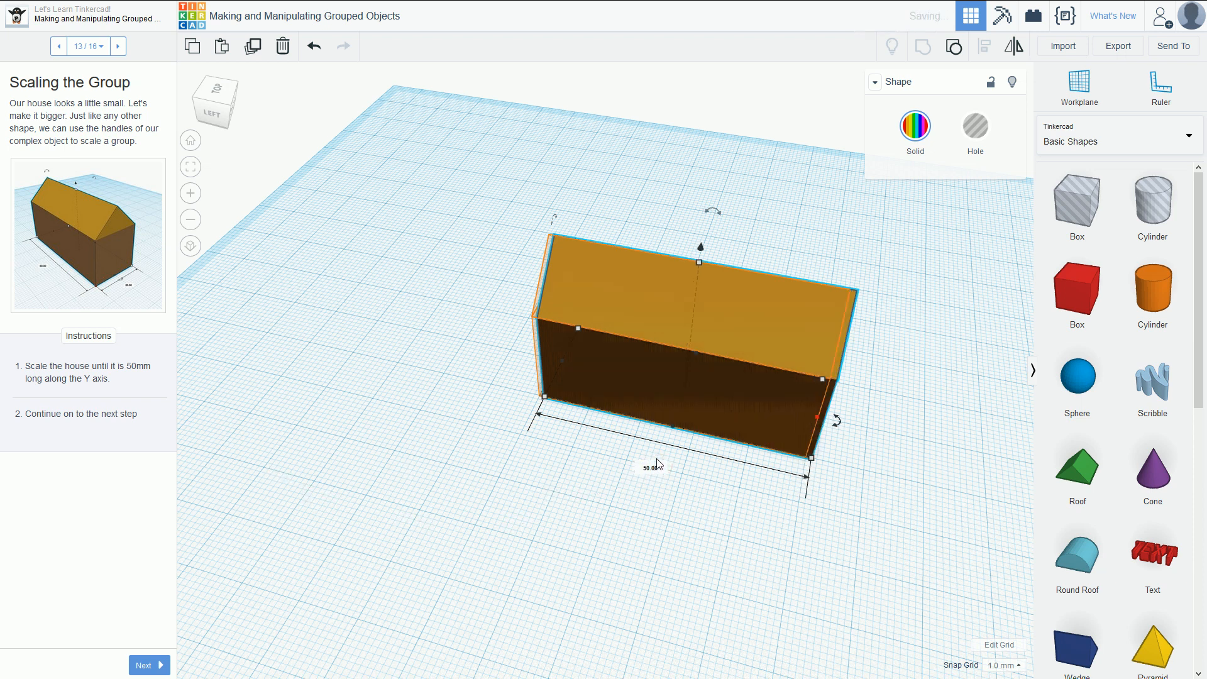
key(Left)
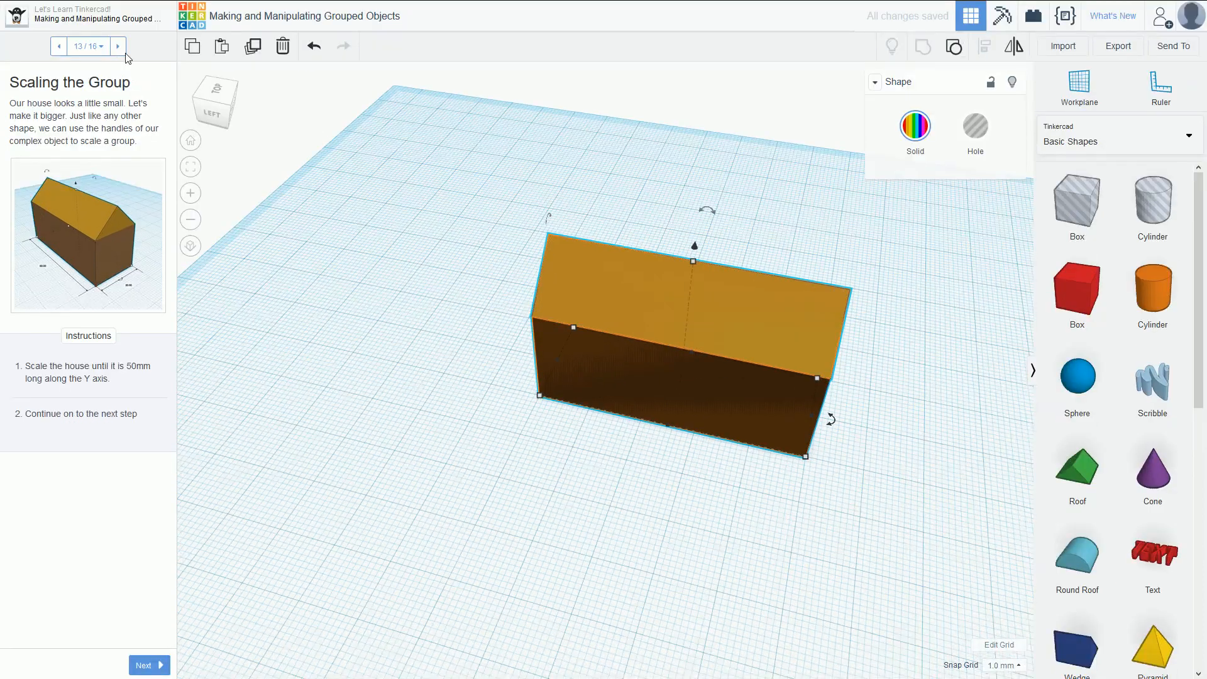
click(118, 45)
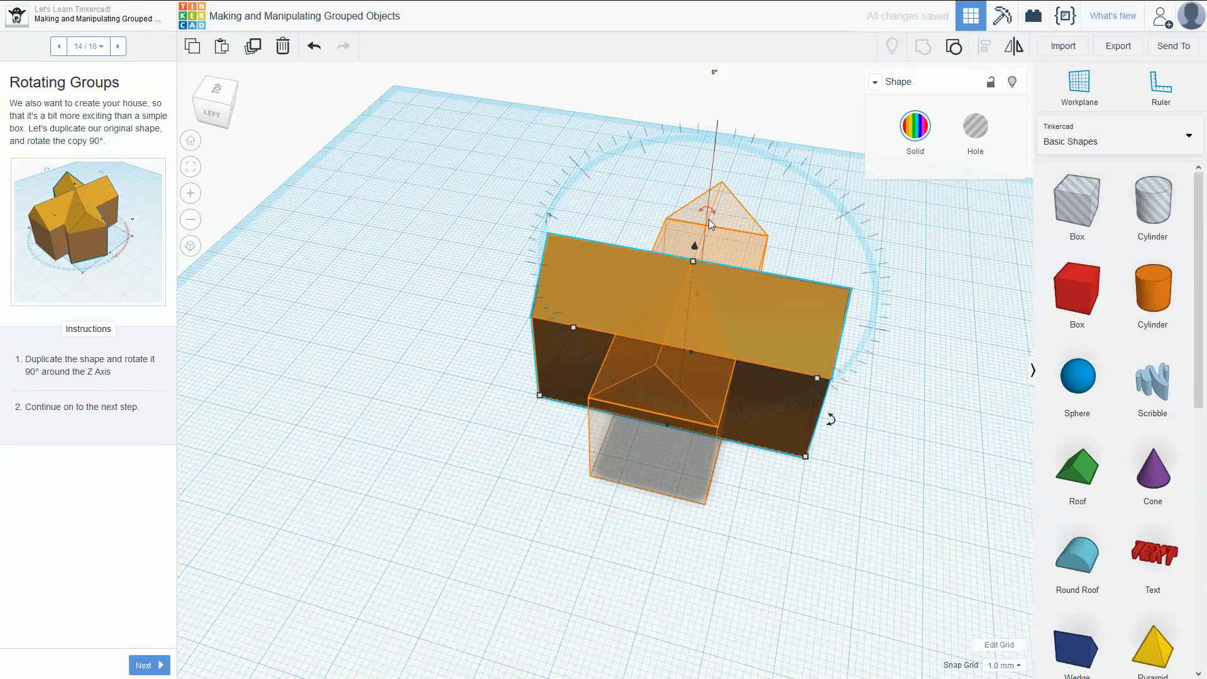
Duplicate the house, rotate the copy 90° around the Z axis, and continue the lesson to Scaling the Duplicate Object
mouse_move(827, 425)
drag(827, 428, 635, 477)
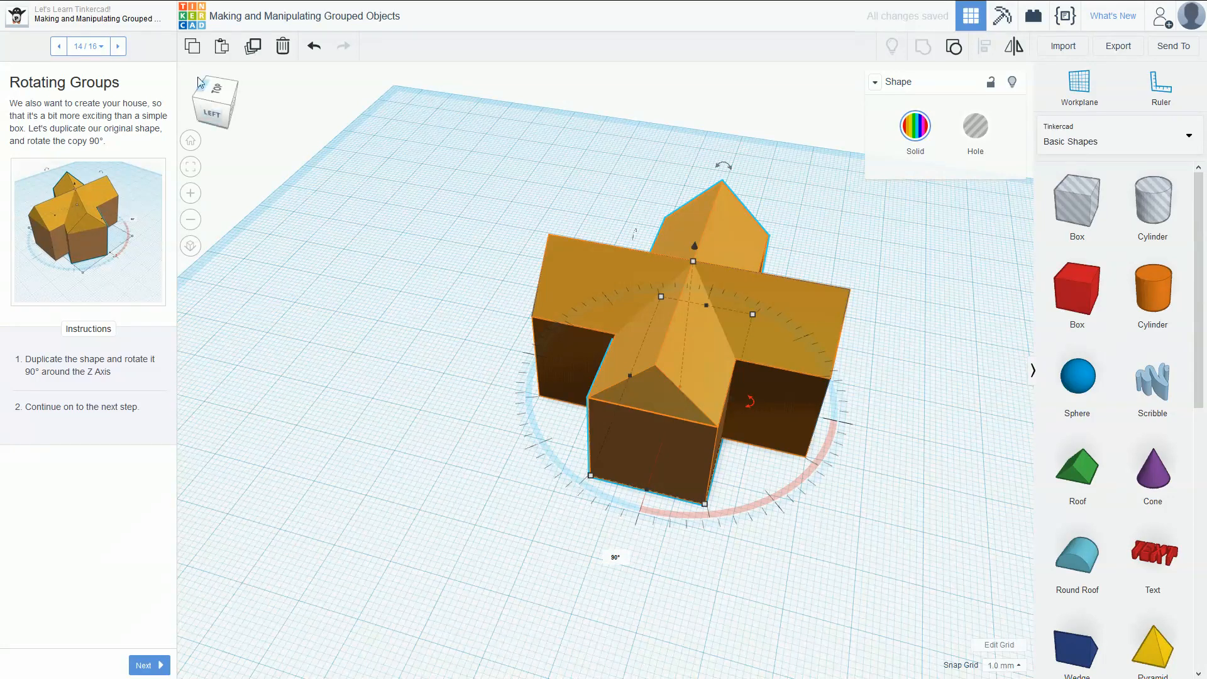
click(117, 48)
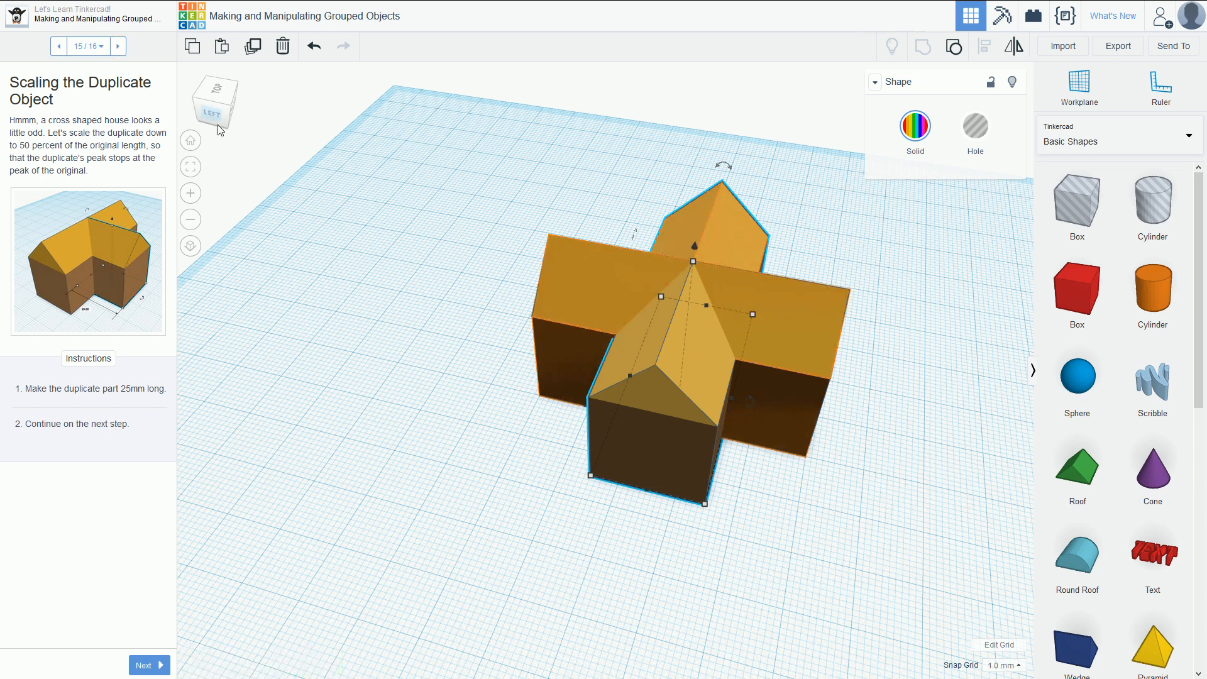
click(57, 48)
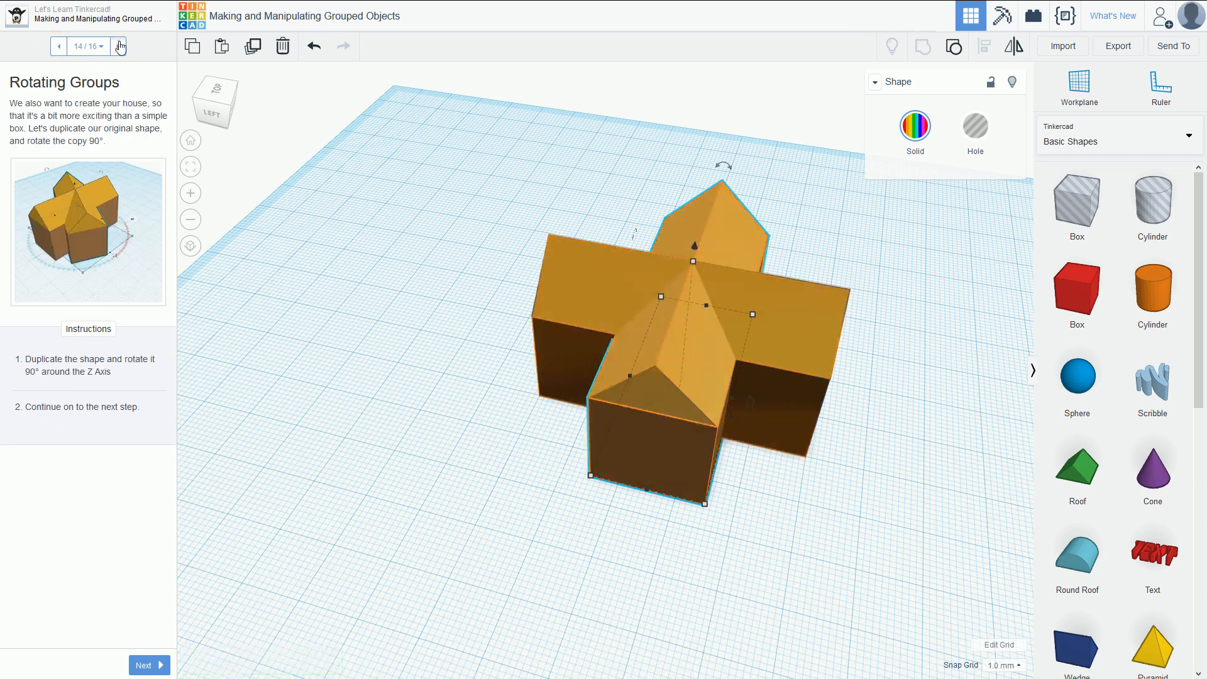
click(119, 46)
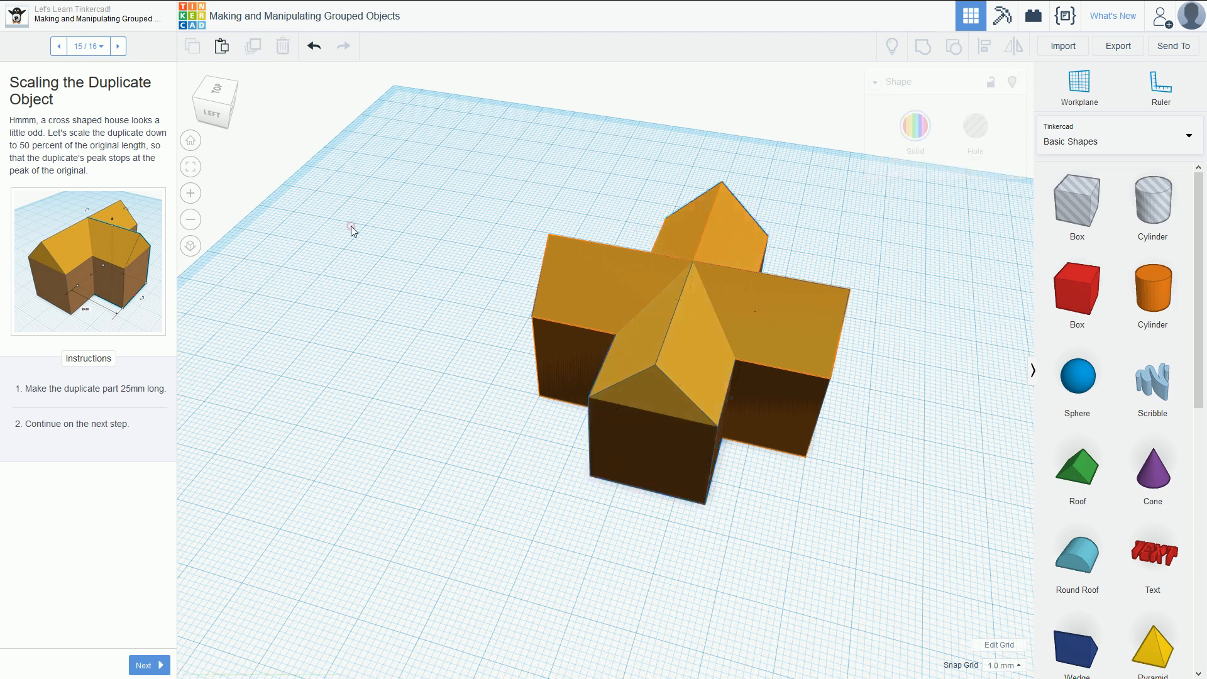
Shorten the rear of one wing so it stops at the other wing's roof peak, and continue to Adding Doors and Windows
click(695, 208)
right_drag(695, 208, 584, 256)
click(522, 270)
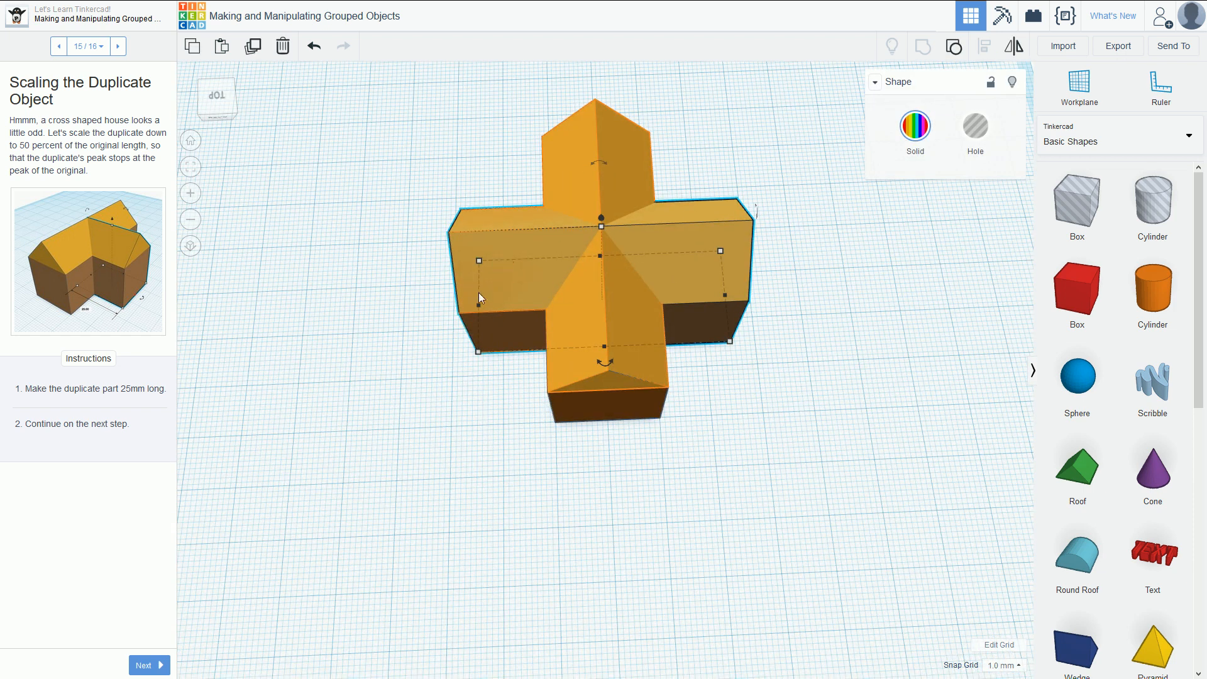
drag(478, 305, 602, 303)
click(909, 316)
right_drag(966, 335, 646, 225)
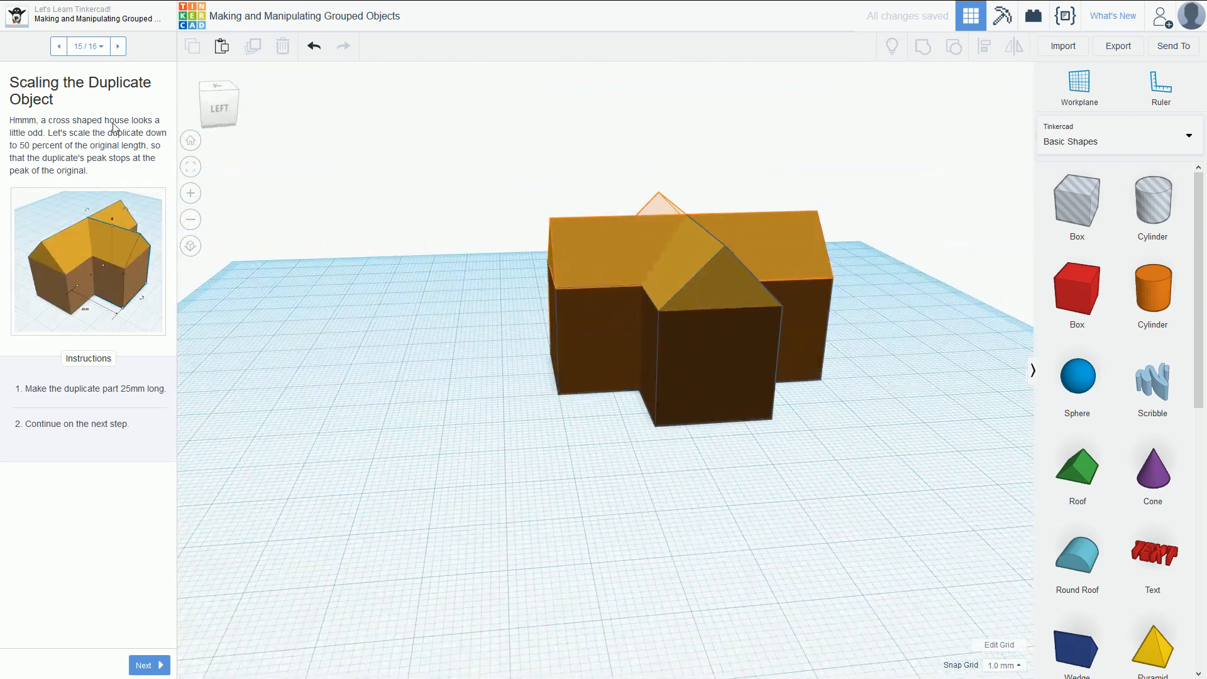
click(117, 47)
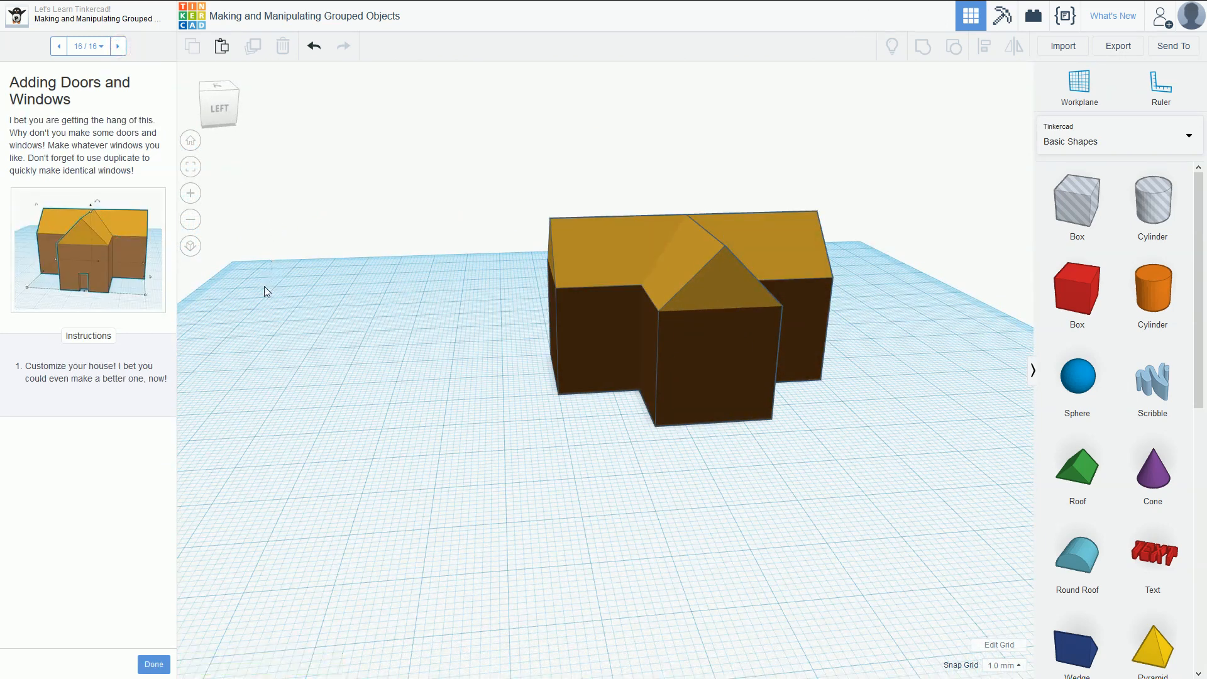
Add a box hole in front of the house and shrink it to about 8 mm along one base side and about 5 mm high
drag(1088, 206, 812, 514)
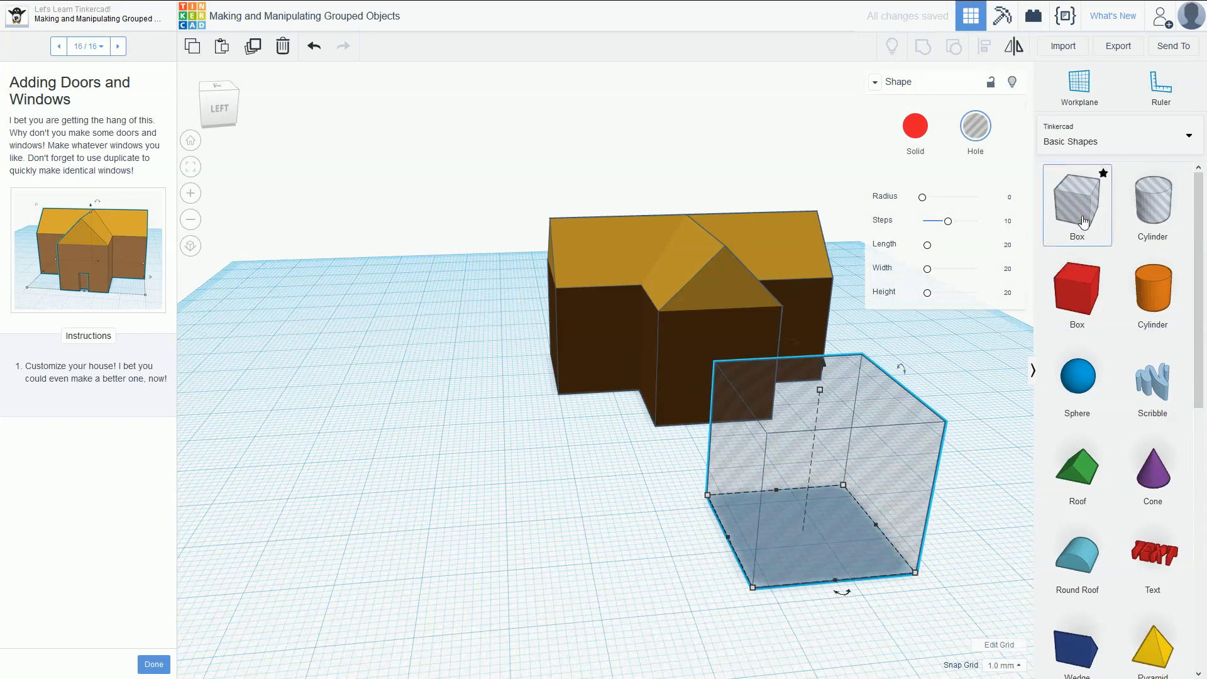
drag(843, 486, 795, 543)
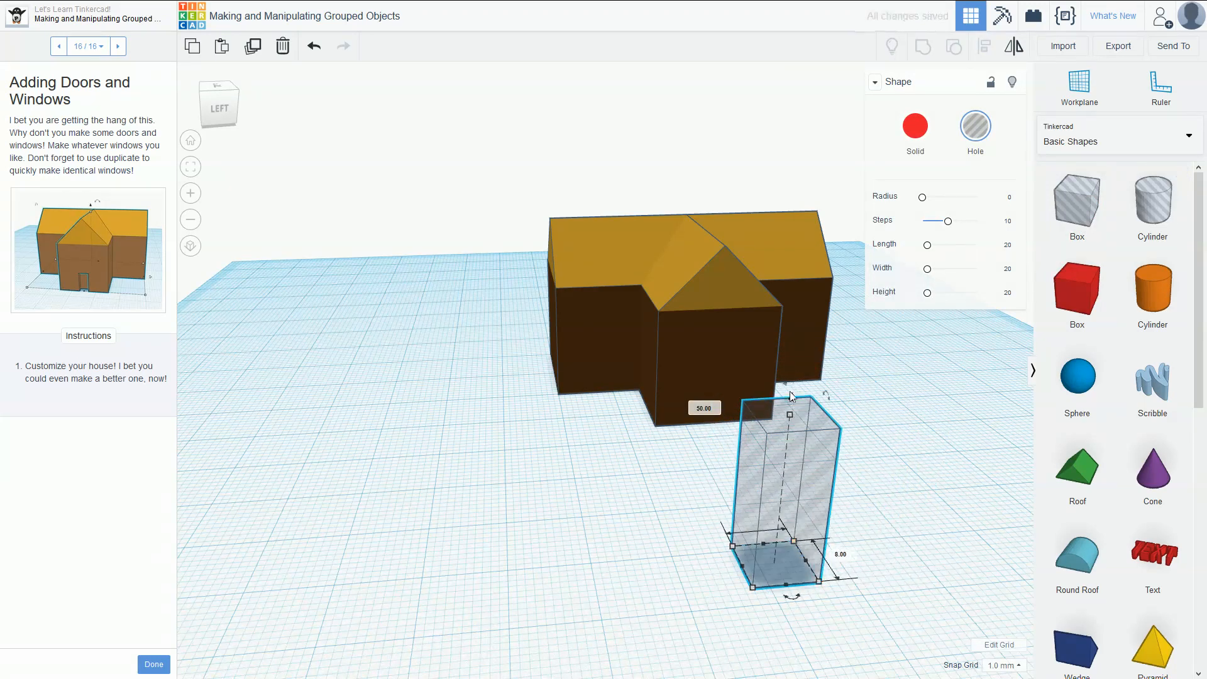
drag(790, 422, 783, 503)
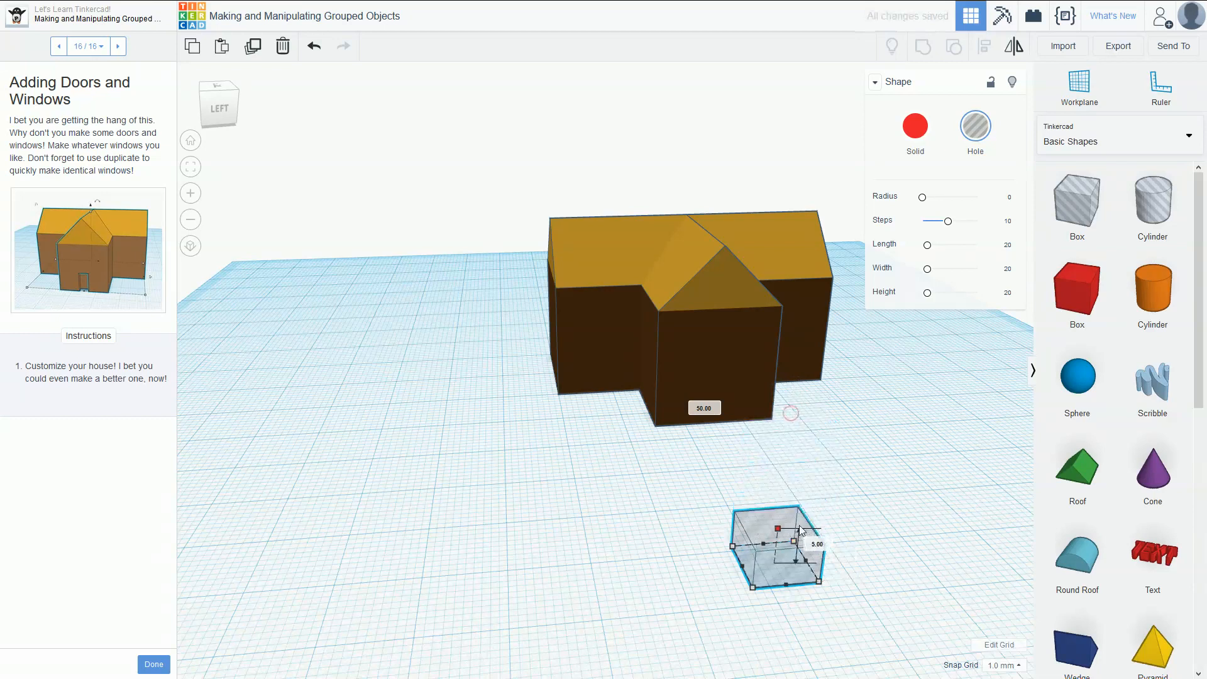
Move the box hole into the base of the front gable wall and group it with both house parts to cut a doorway
drag(786, 562, 726, 420)
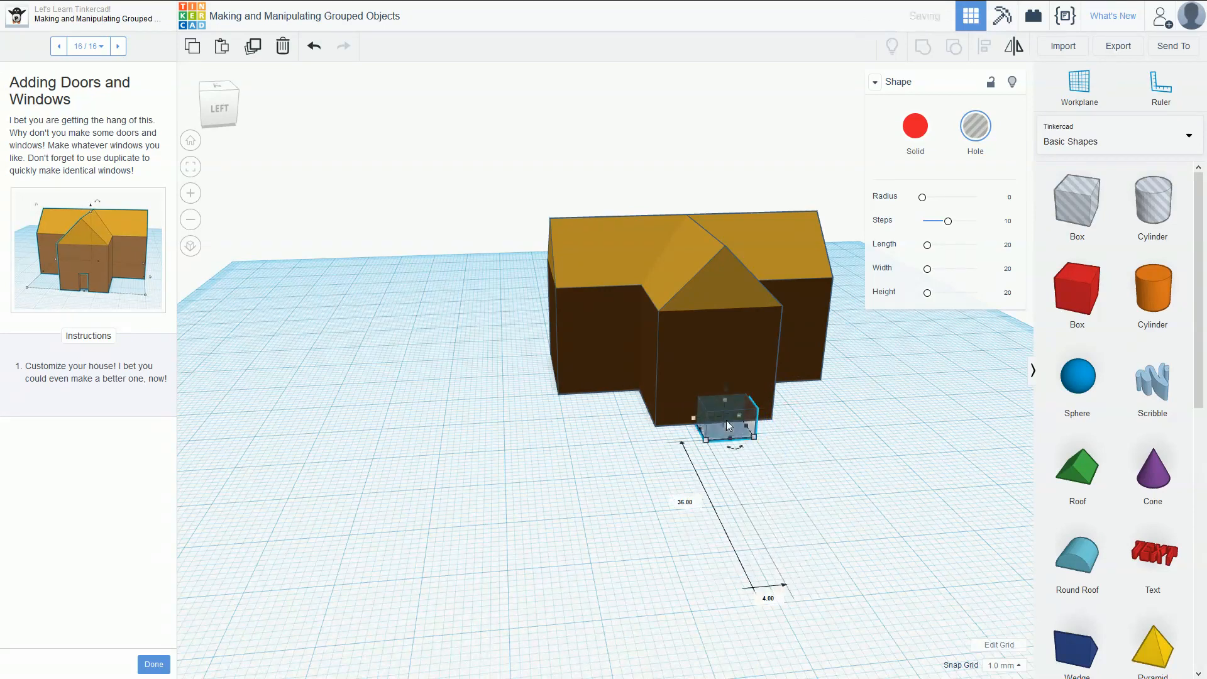
click(691, 363)
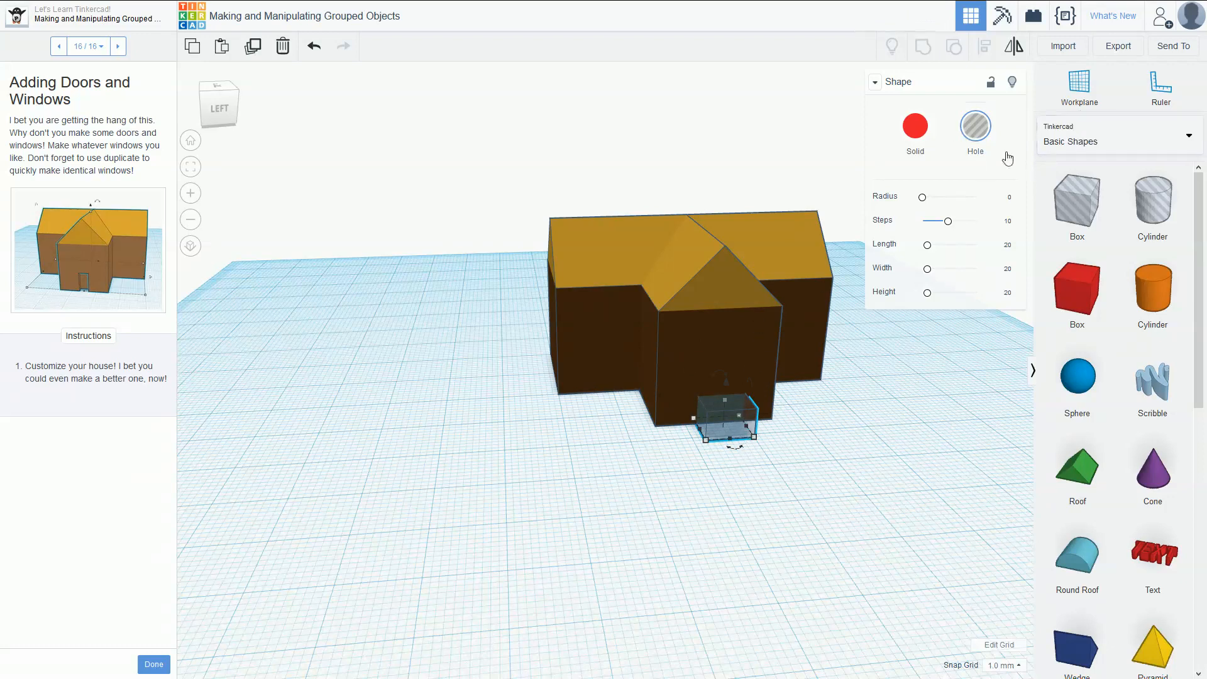
drag(812, 522, 544, 166)
click(922, 46)
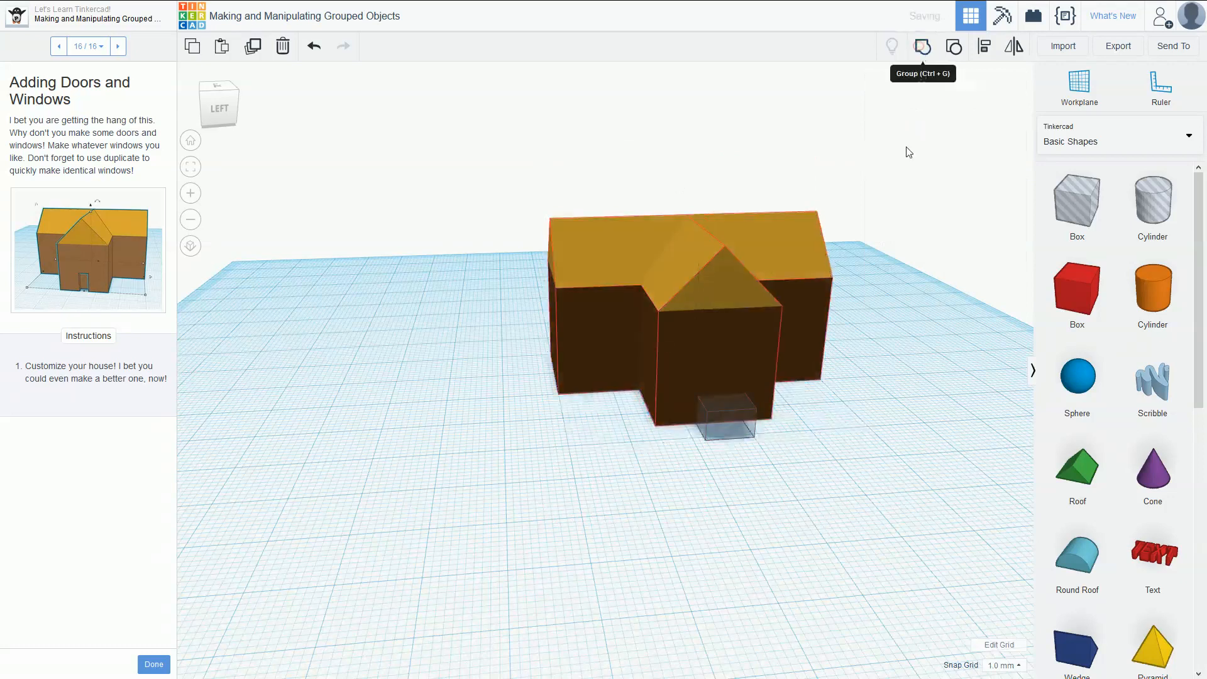
click(862, 481)
right_drag(863, 481, 571, 501)
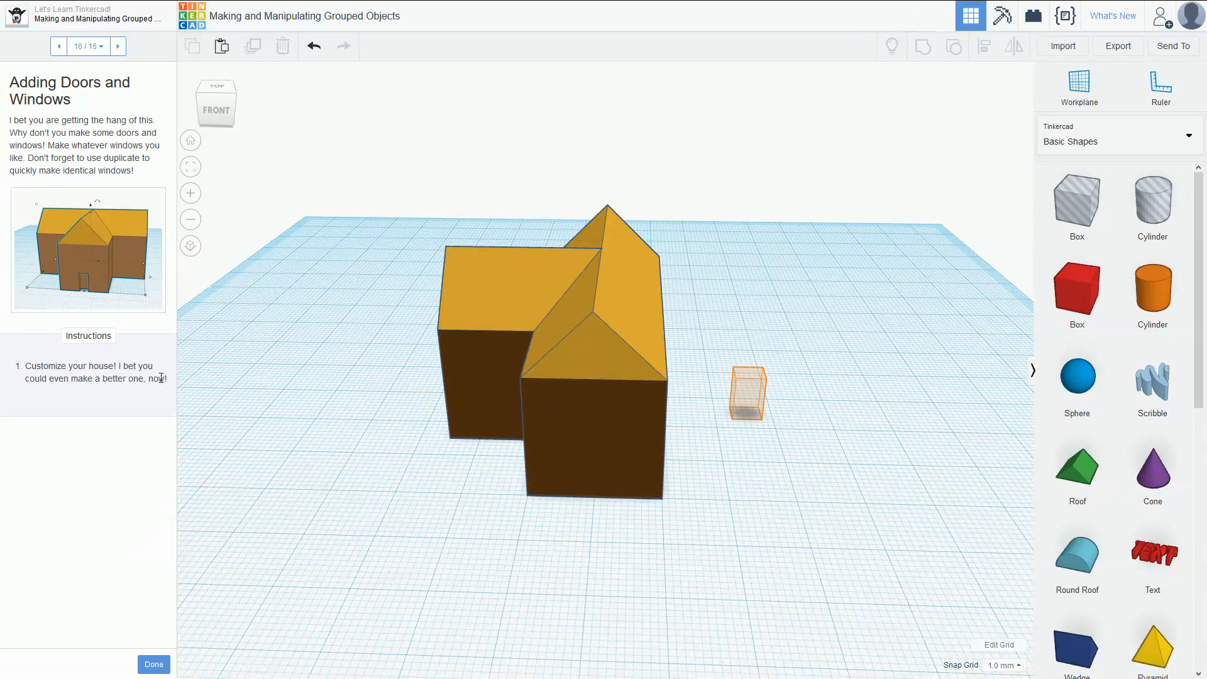
right_drag(186, 390, 485, 335)
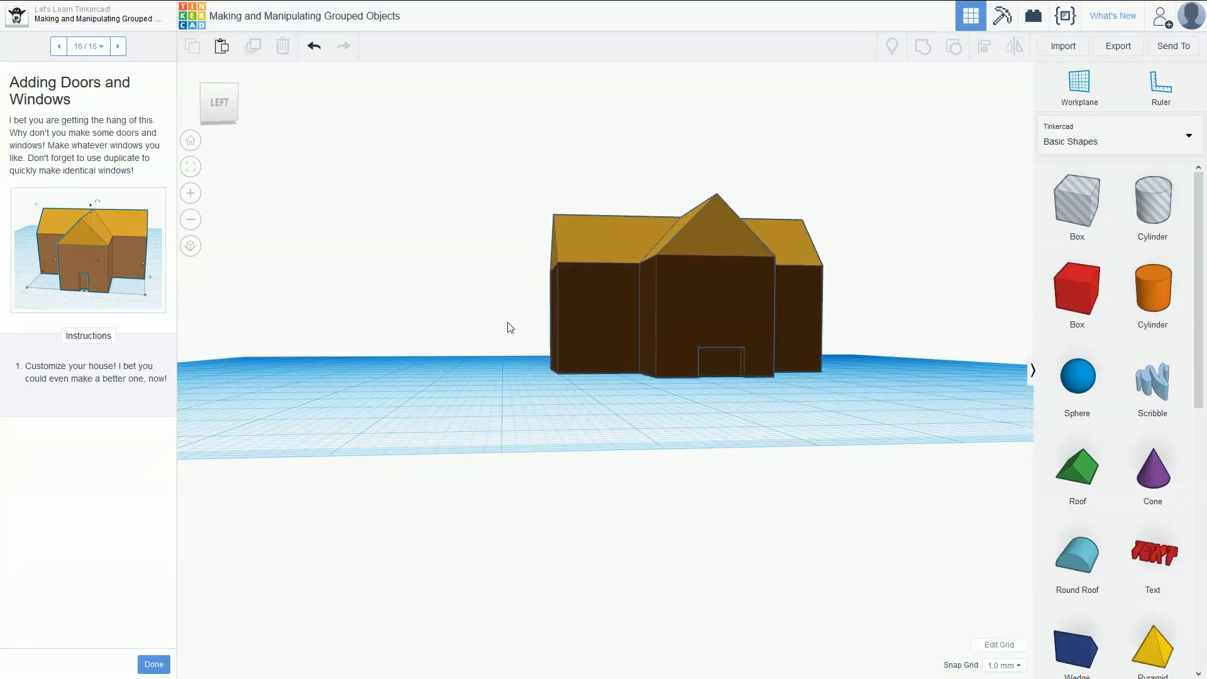